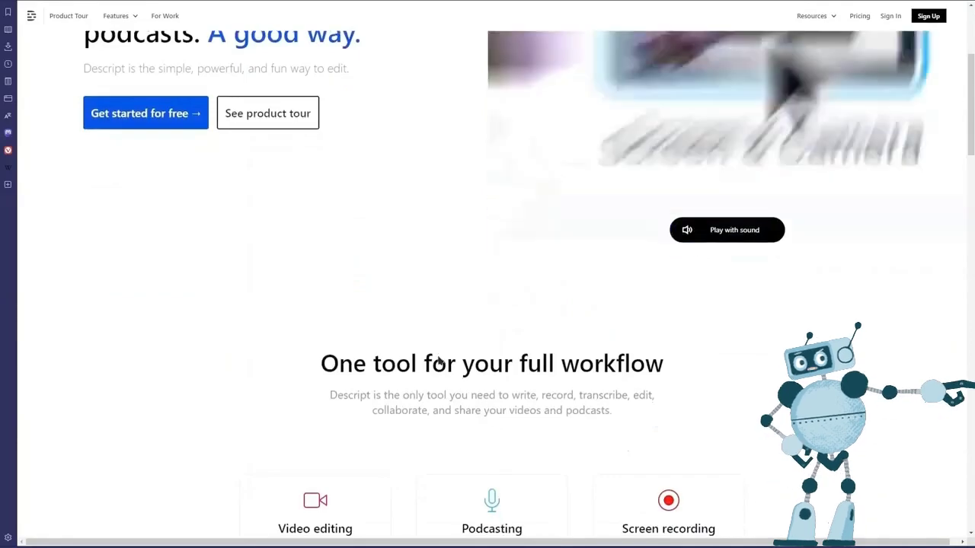
Look through the Descript home page and open the Download page linked under its footer resources.
scroll(438, 361, "down", 3)
scroll(438, 361, "down", 14)
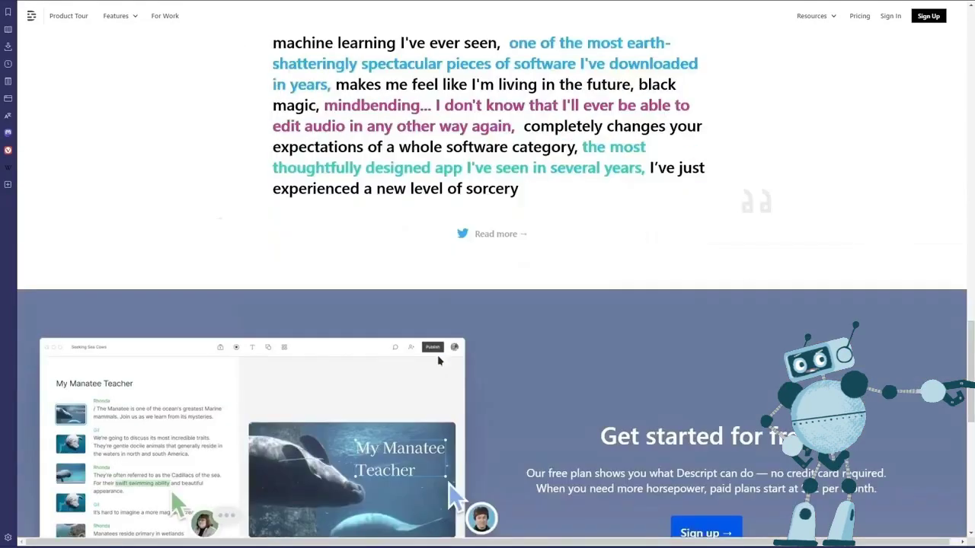
scroll(438, 359, "down", 7)
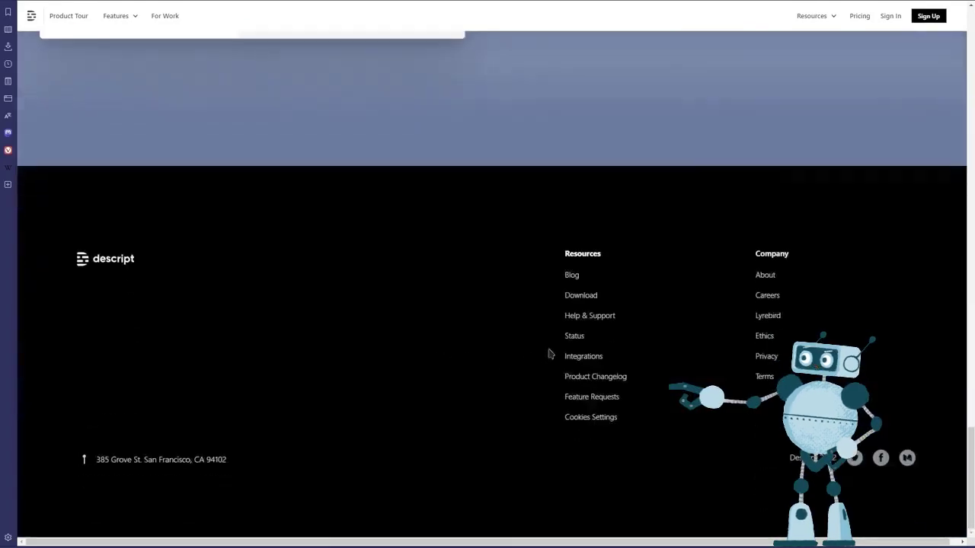
left_click(582, 298)
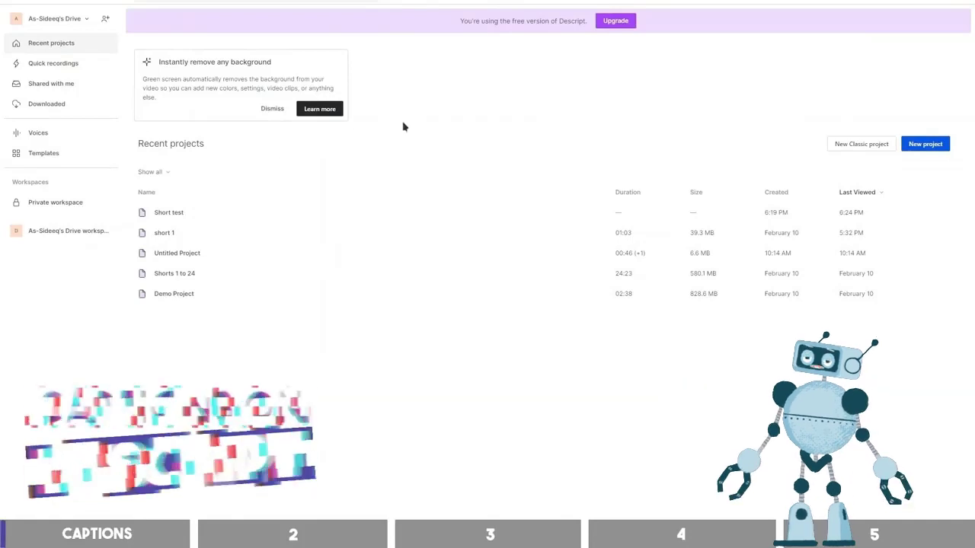
Create a new project, import the video 5 time management.mp4 and accept its transcription in English with 1 speaker.
left_click(922, 147)
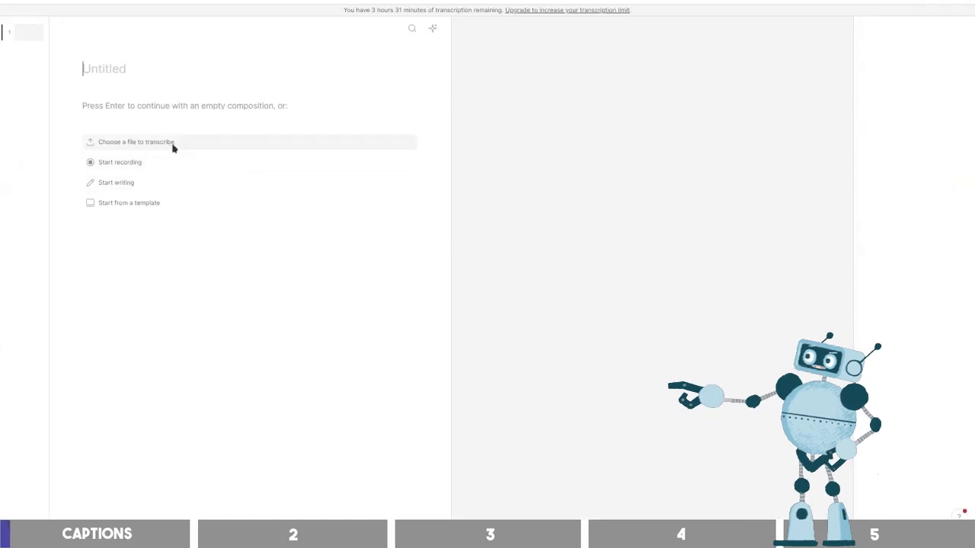
left_click_drag(974, 183, 323, 220)
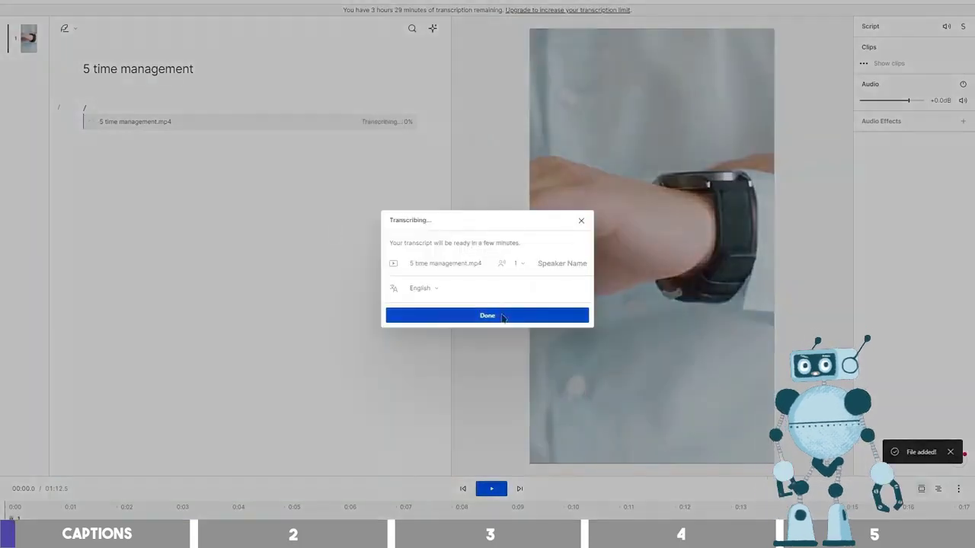
left_click(502, 316)
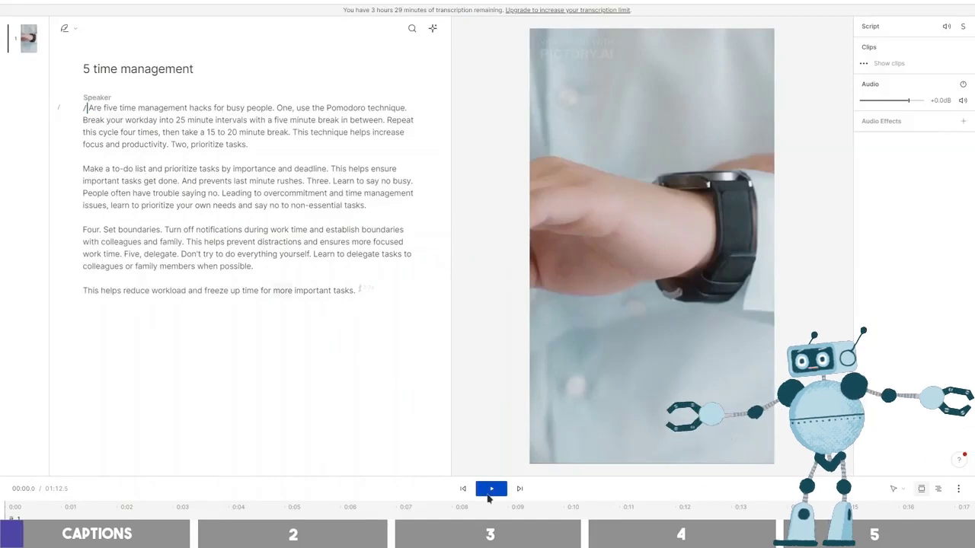
Play the opening seconds of the video against its transcript, pause, and return the playhead to the start of the script.
left_click(489, 493)
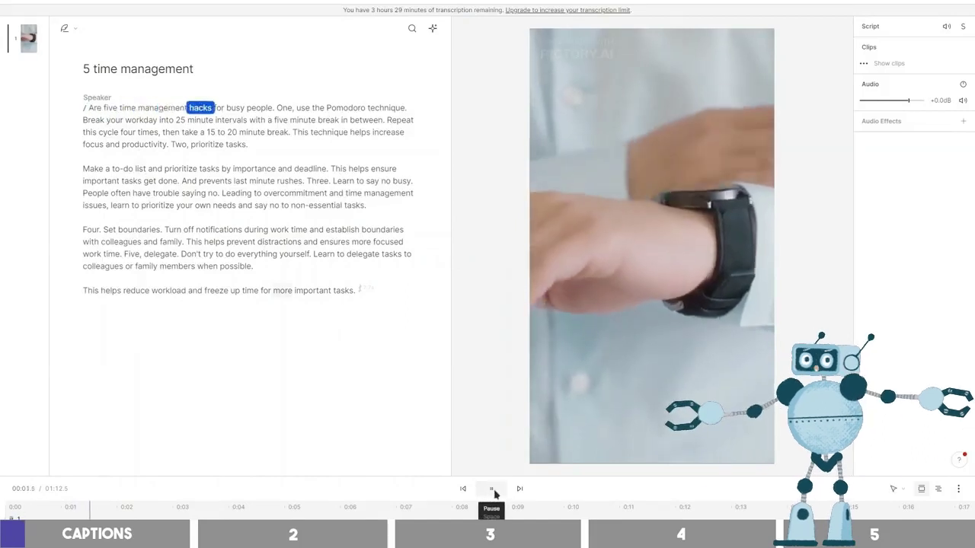
left_click(492, 491)
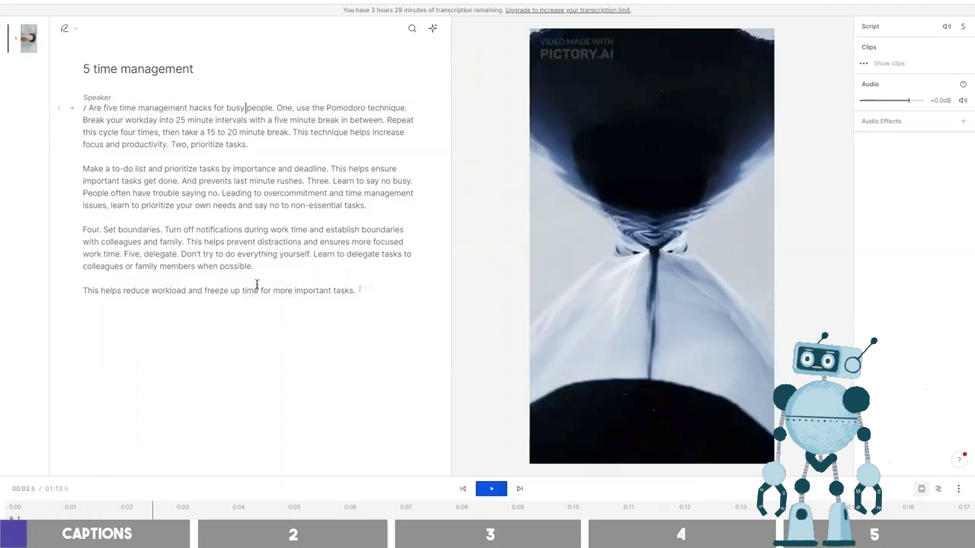
left_click(86, 107)
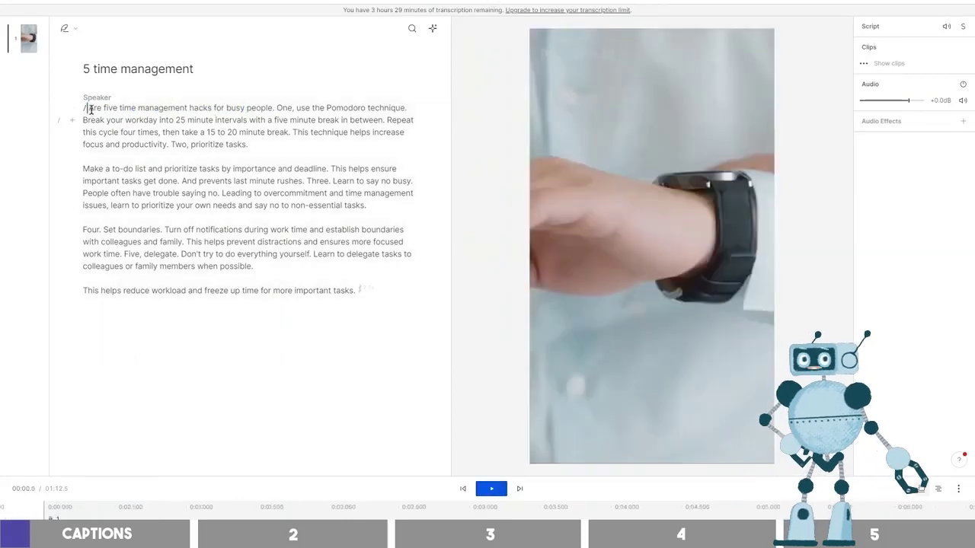
Try adding captions to only the first line of the transcript, check where they apply, and undo the addition.
left_click_drag(89, 108, 407, 108)
left_click(487, 3)
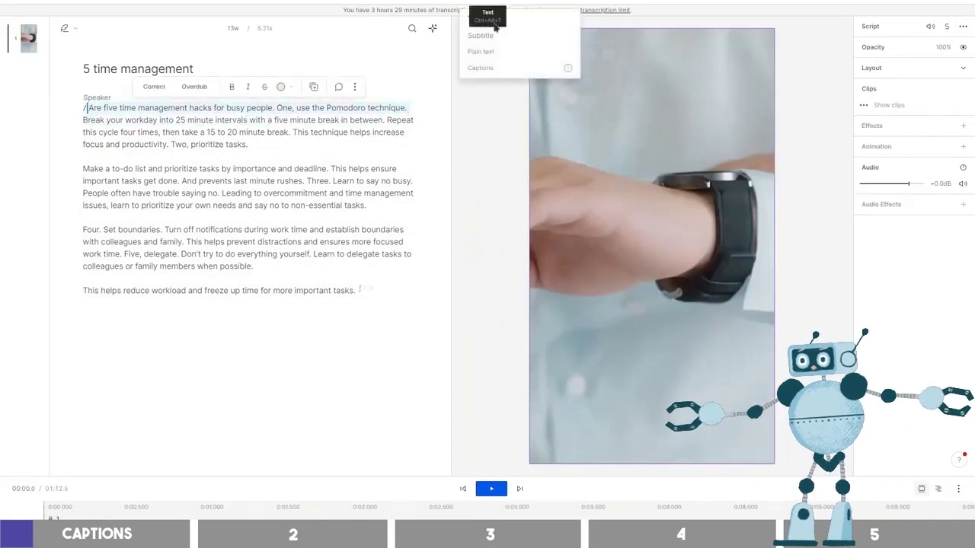
left_click(497, 69)
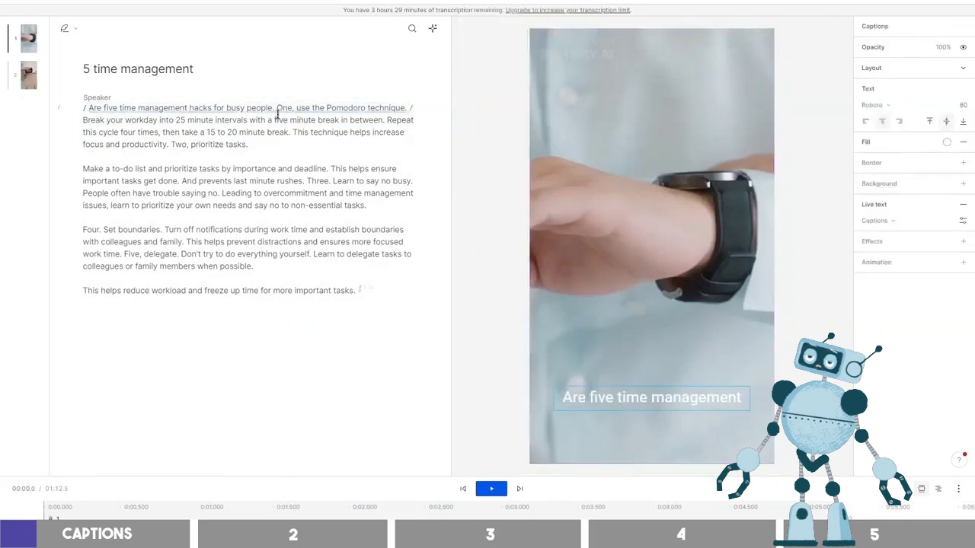
left_click(235, 133)
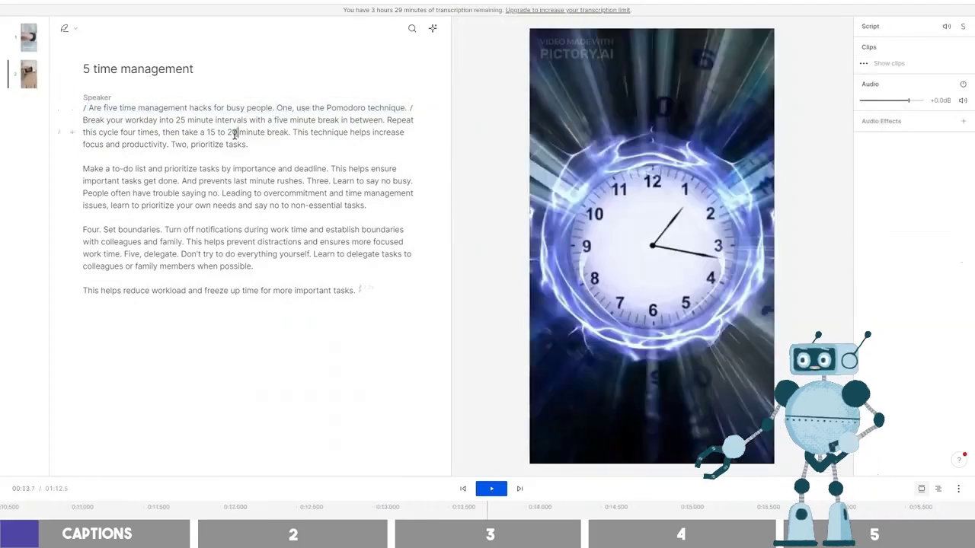
left_click(184, 109)
key("ctrl+z")
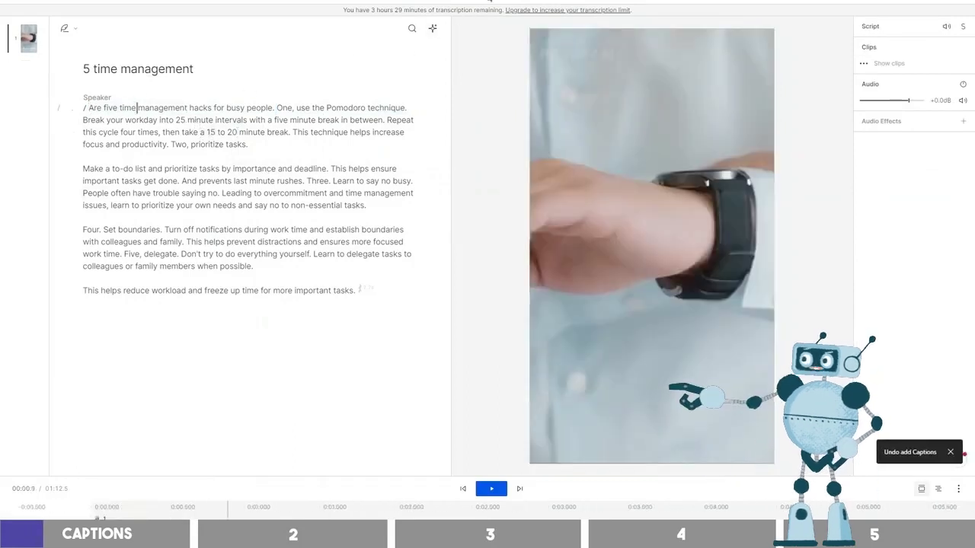
Add captions to the entire script and play the opening from the start to check them.
left_click(489, 3)
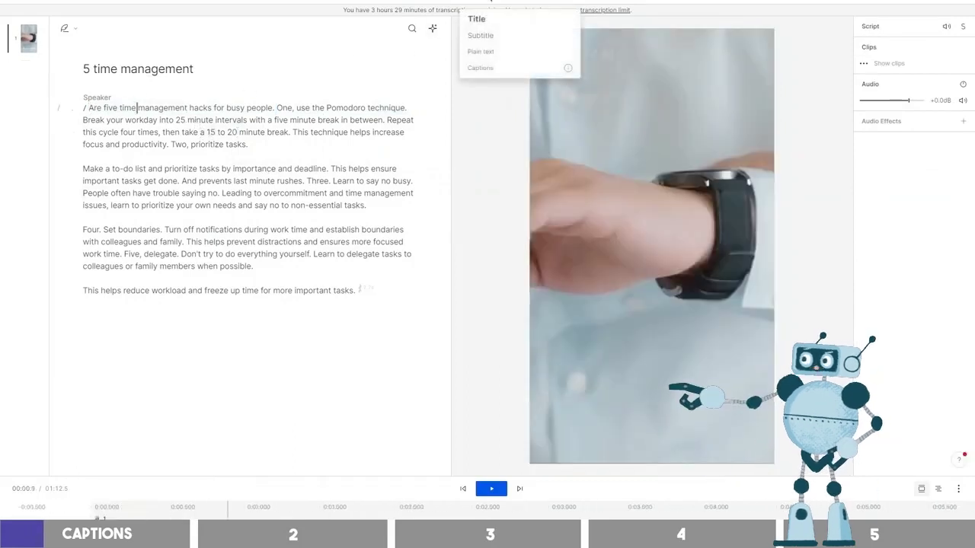
left_click(490, 70)
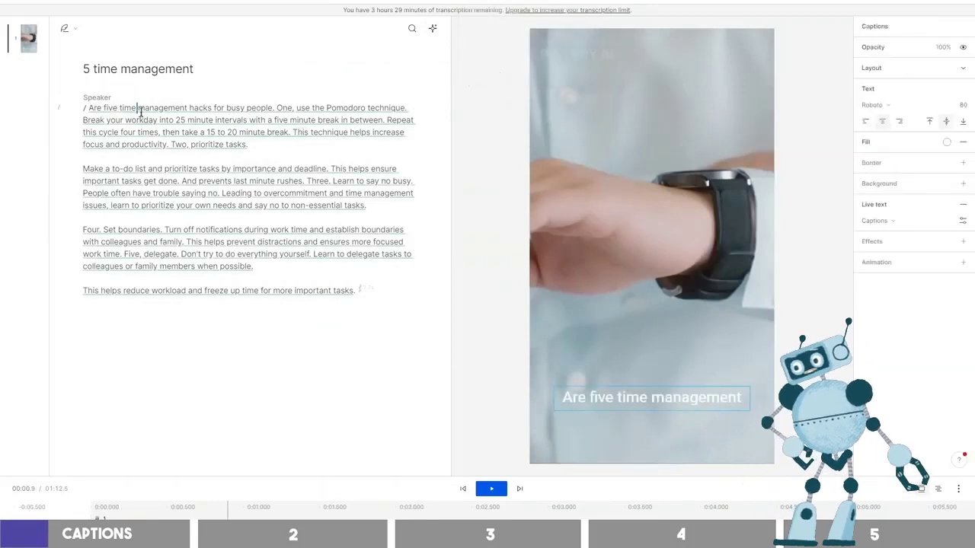
left_click(88, 108)
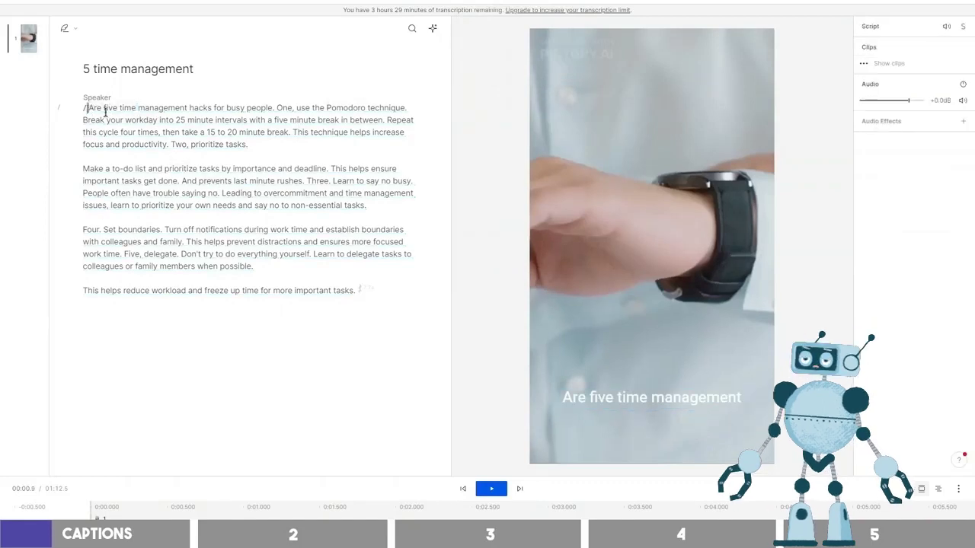
key("space")
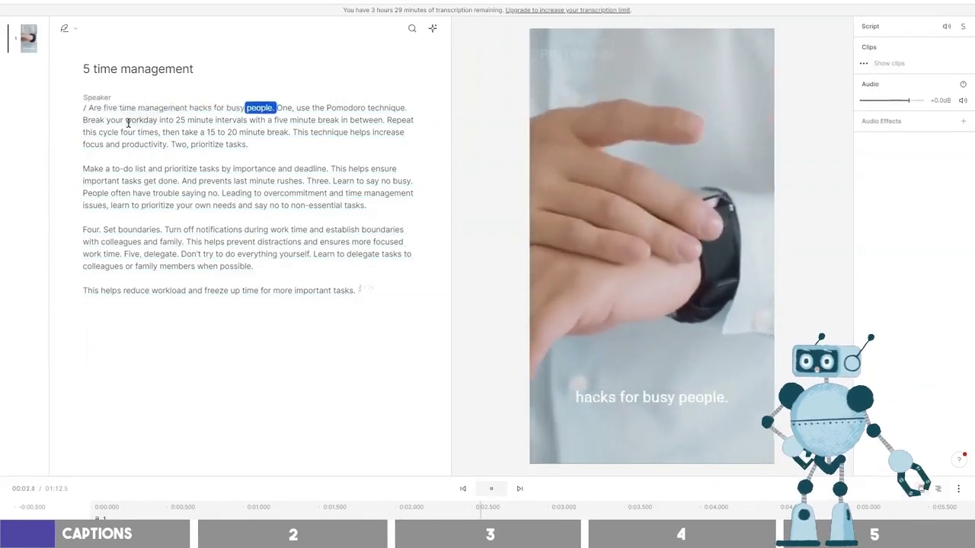
key("space")
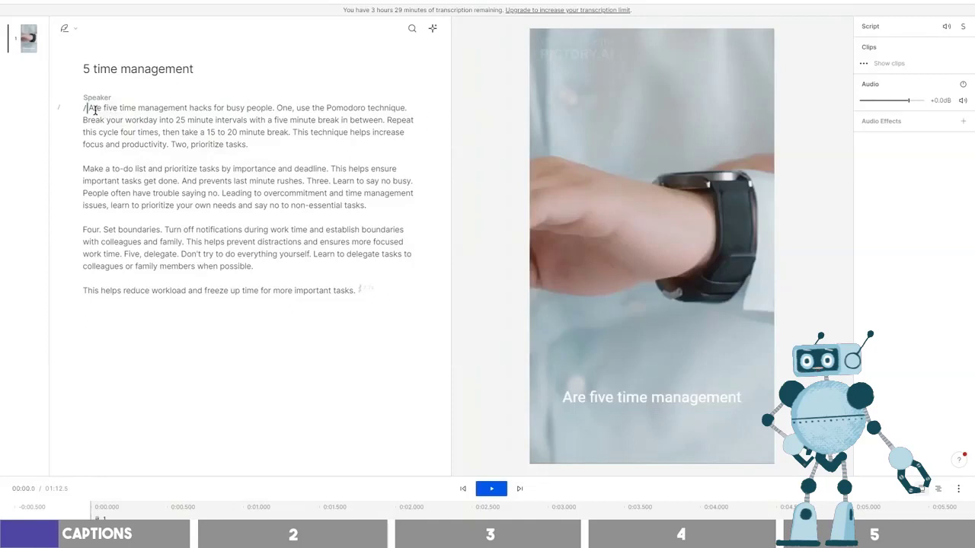
Correct the transcript's first word "Are" to "Here are".
left_click_drag(89, 110, 98, 110)
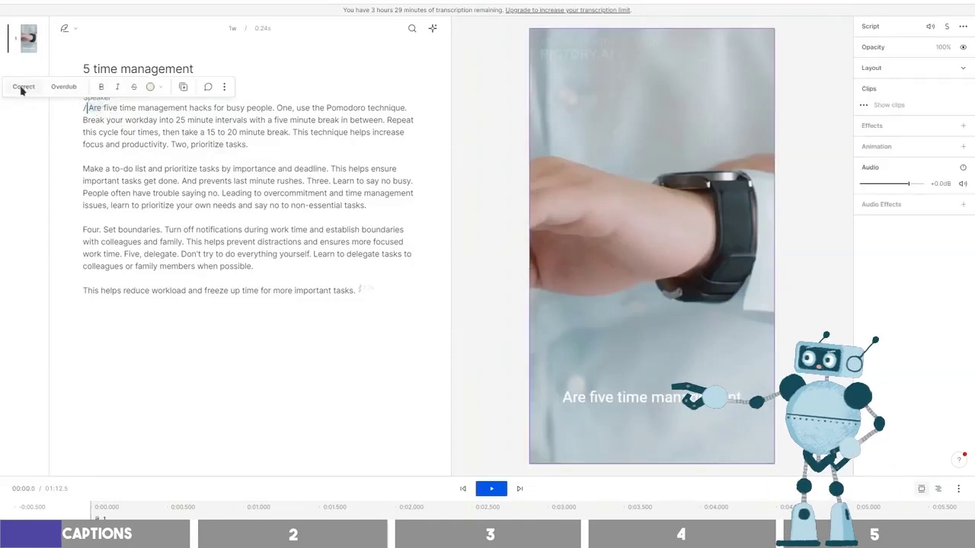
left_click(88, 109)
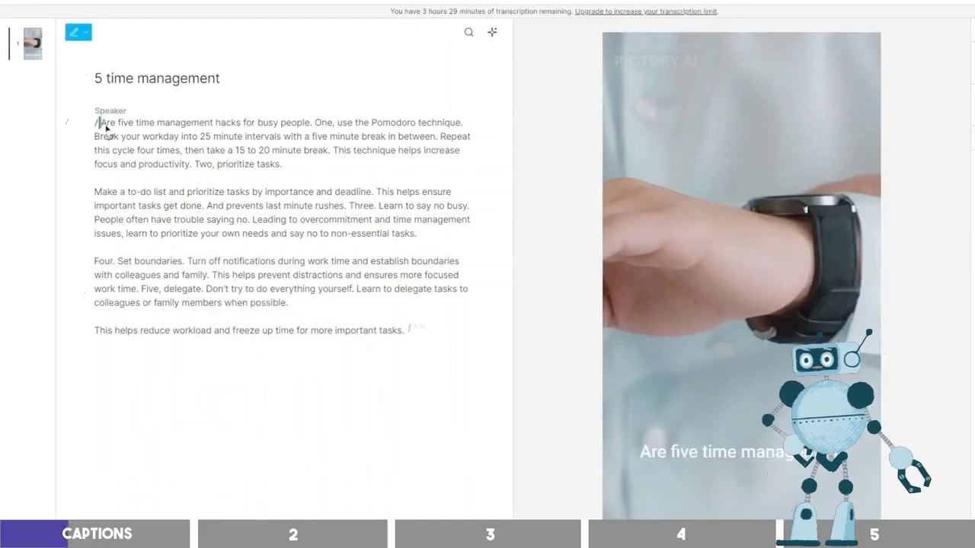
double_click(106, 124)
type("He")
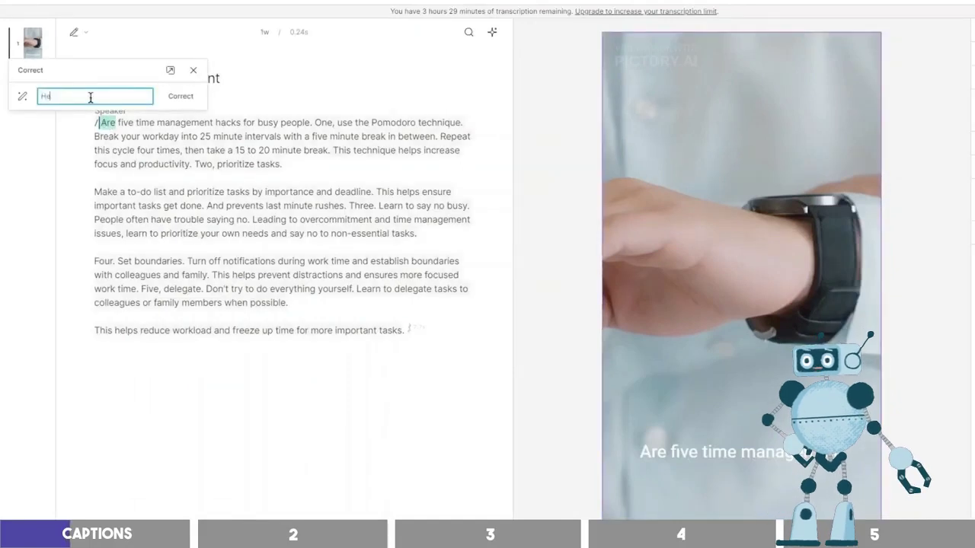
type("re are")
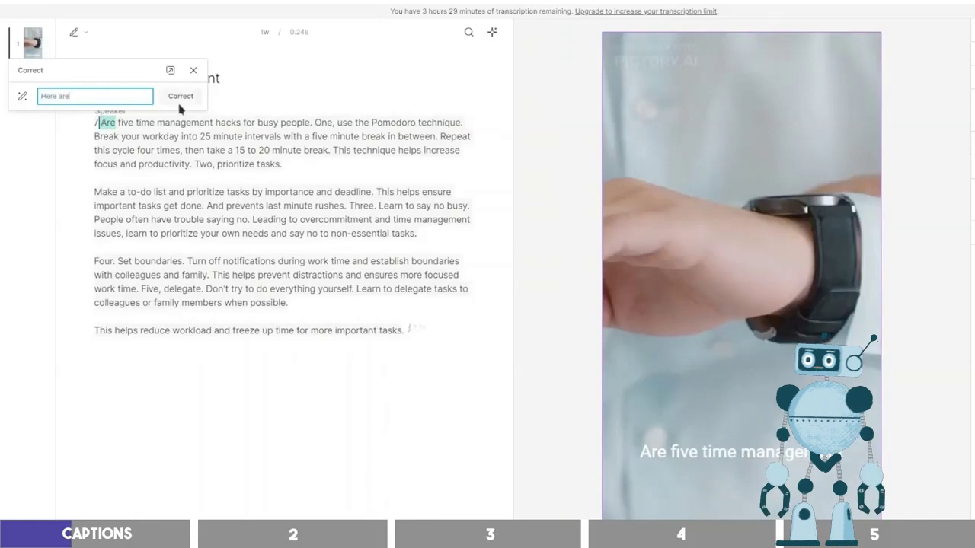
left_click(180, 97)
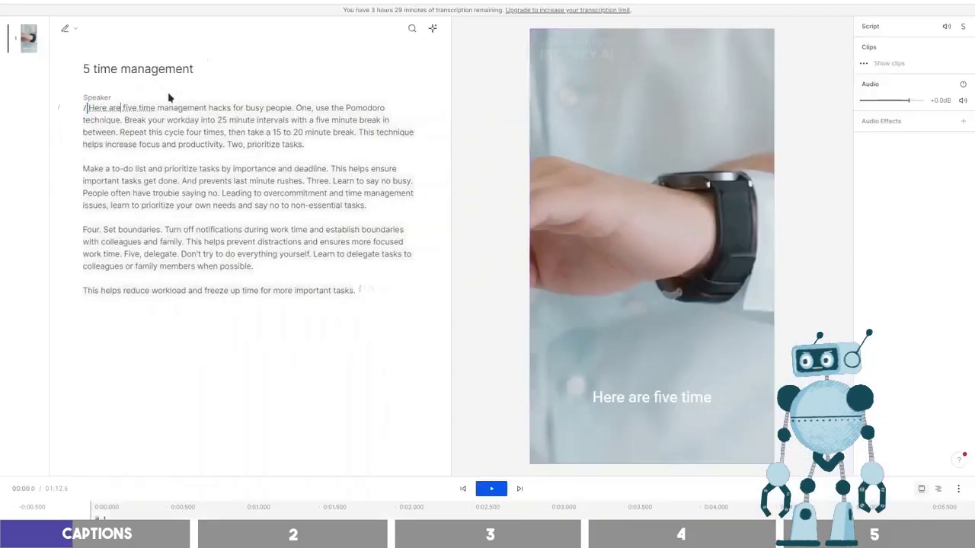
Correct the word "five" in the transcript's first sentence to the numeral "5".
double_click(130, 108)
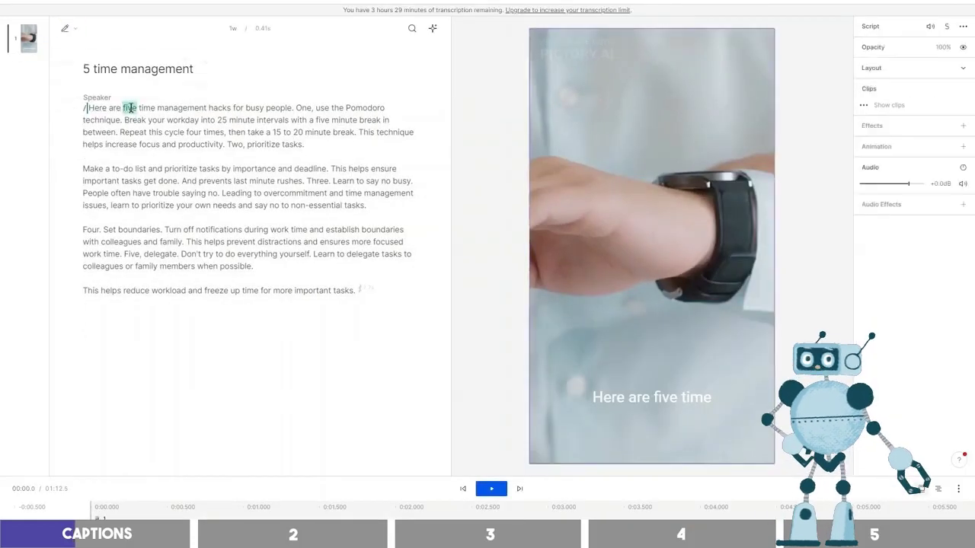
type("5")
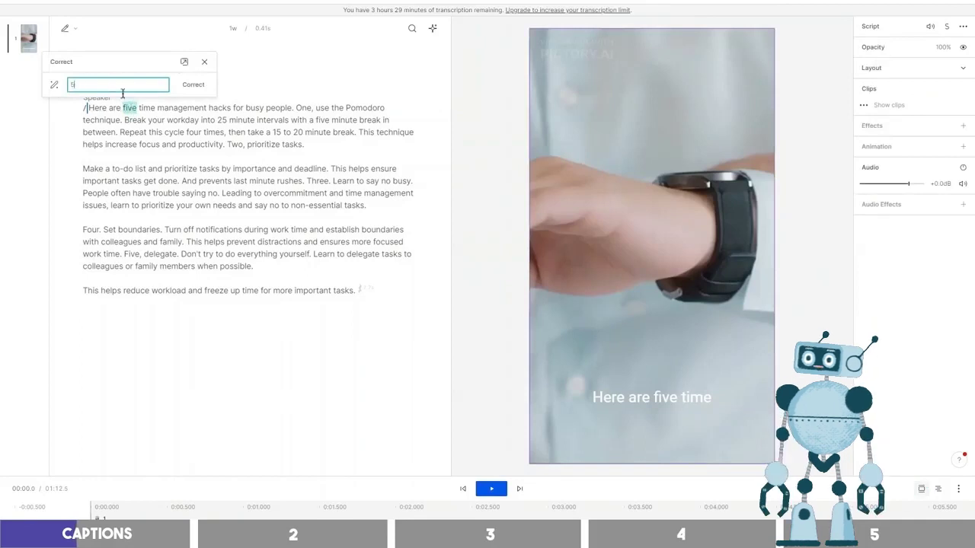
left_click(192, 85)
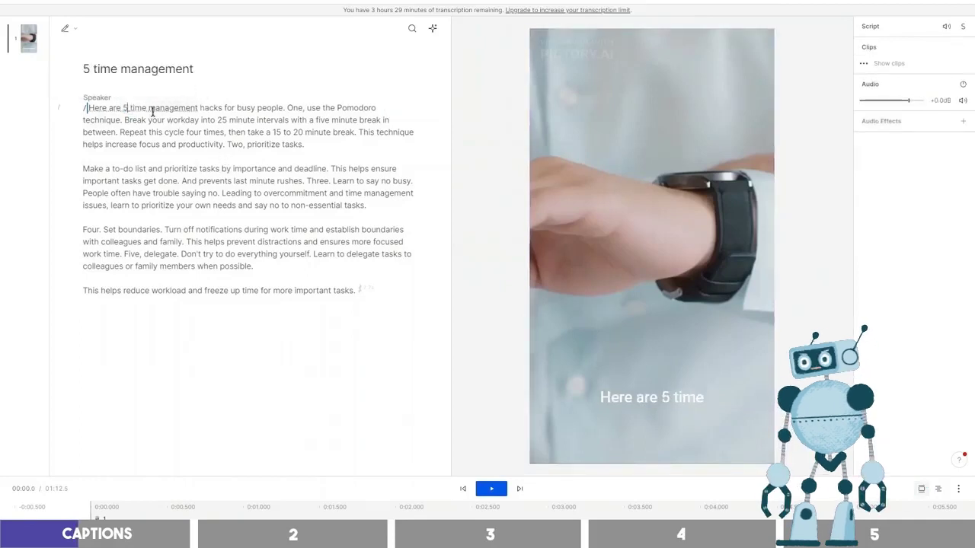
left_click(112, 108)
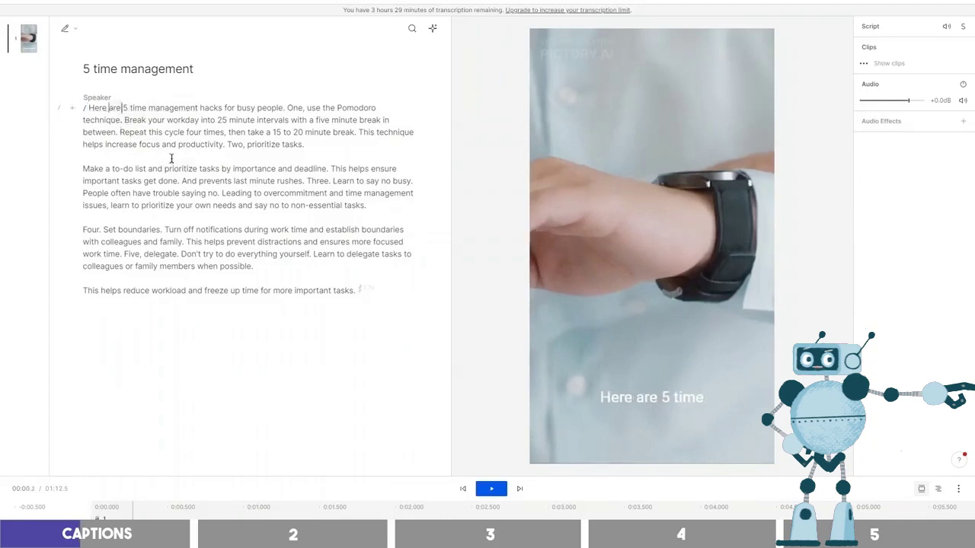
Open the live text settings of the captions, try the Clean style, and set the style to Karaoke.
left_click(659, 405)
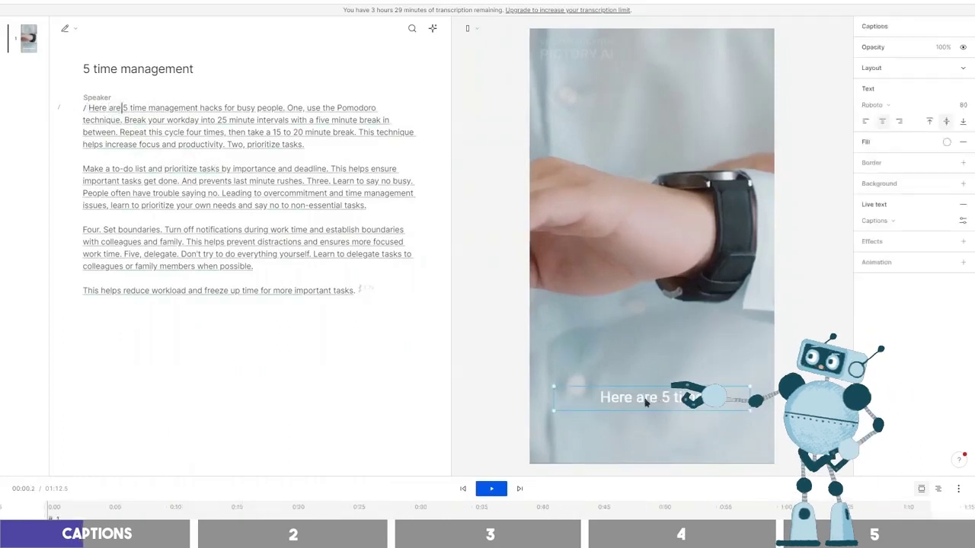
left_click(962, 221)
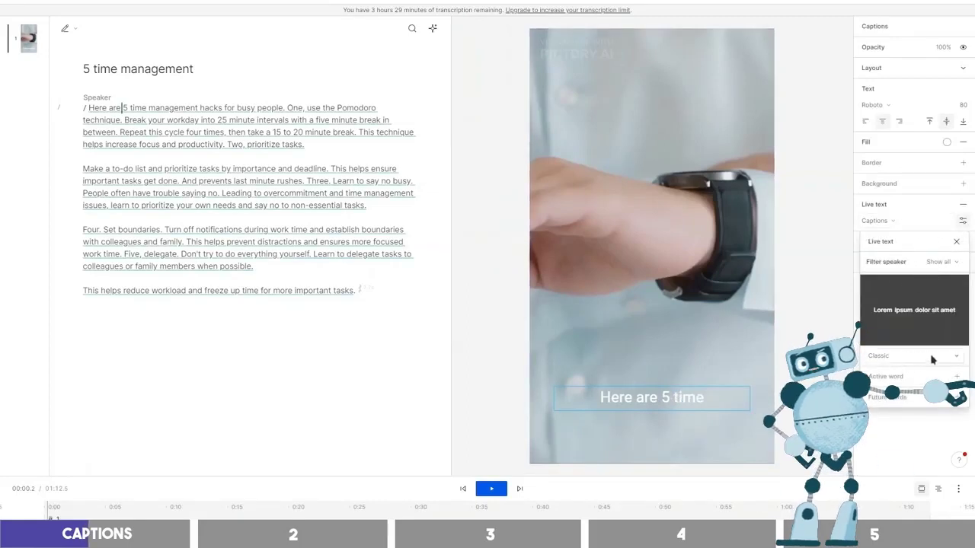
left_click(955, 358)
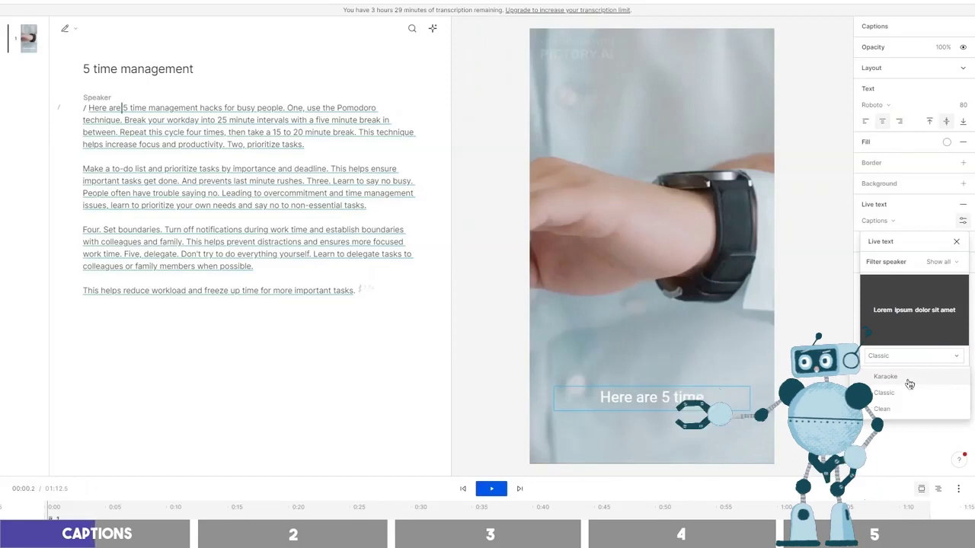
left_click(915, 409)
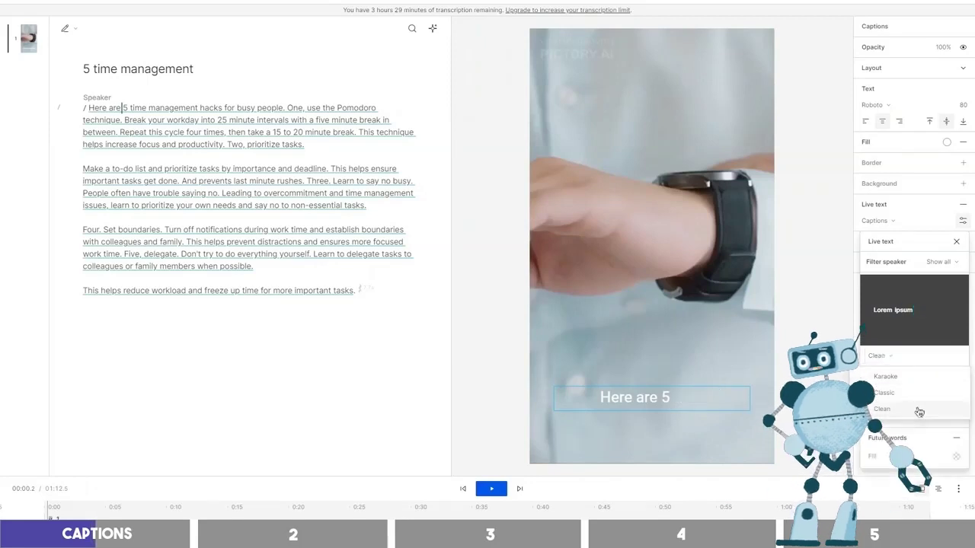
left_click(920, 361)
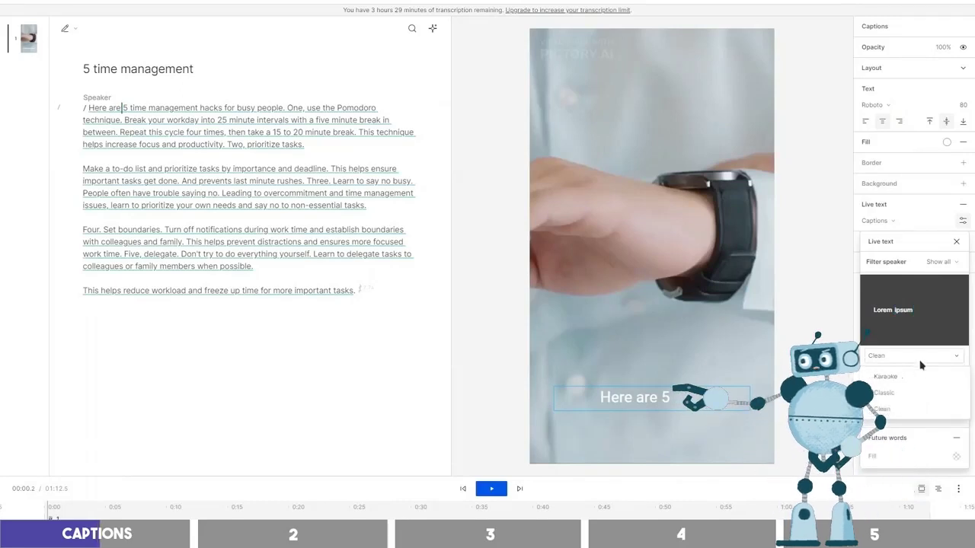
left_click(920, 380)
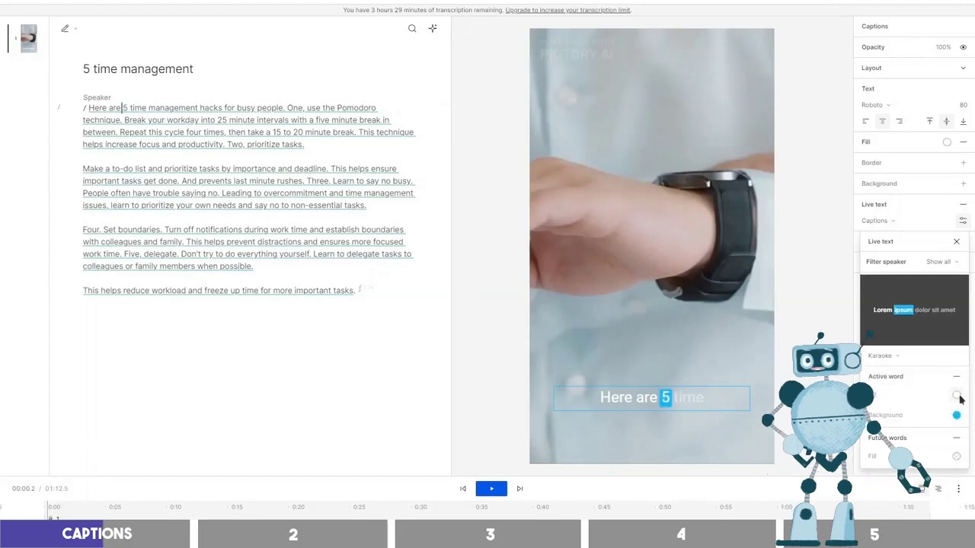
Try the dark grey fill 343434 on the captions' active word and return the fill to white ffffff.
left_click(957, 395)
left_click(911, 339)
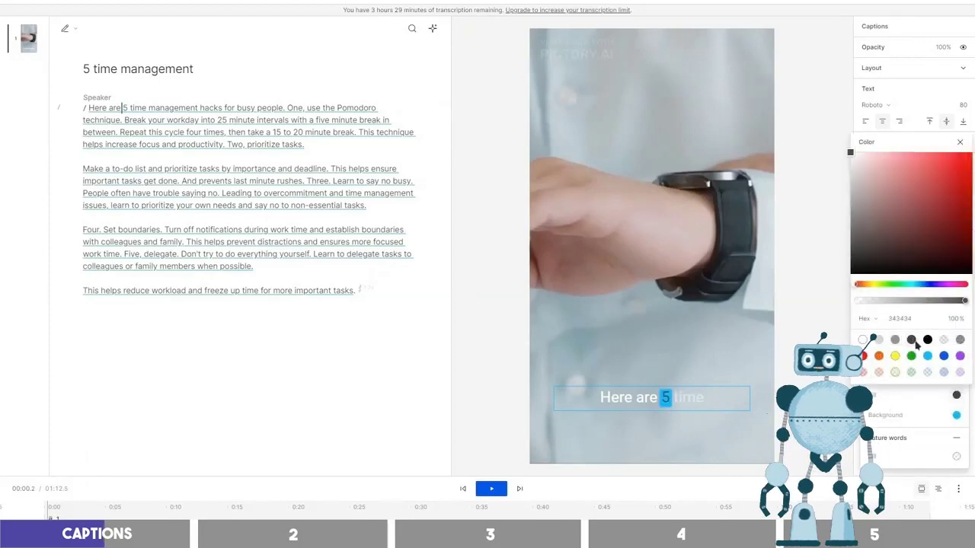
left_click(863, 340)
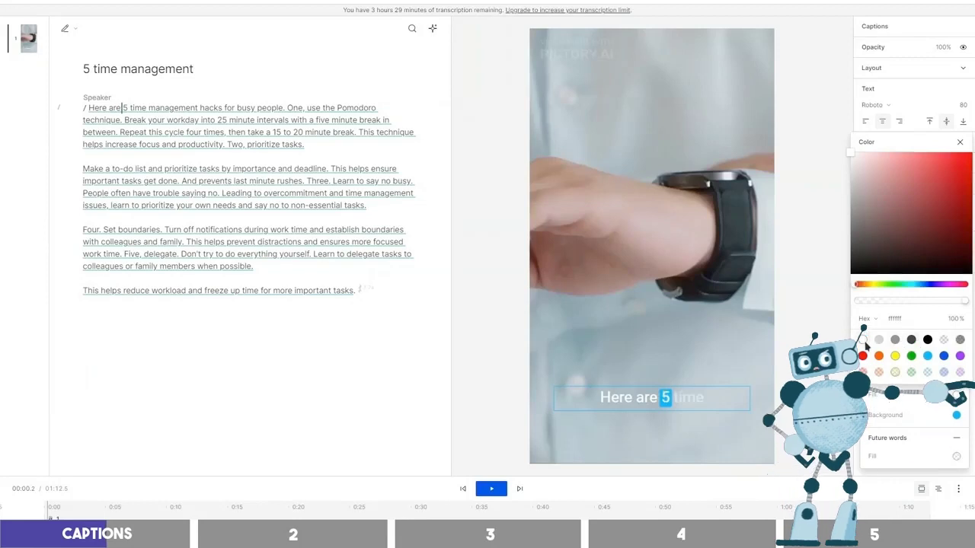
Set the background of the captions' active word to green 009b00.
left_click(954, 413)
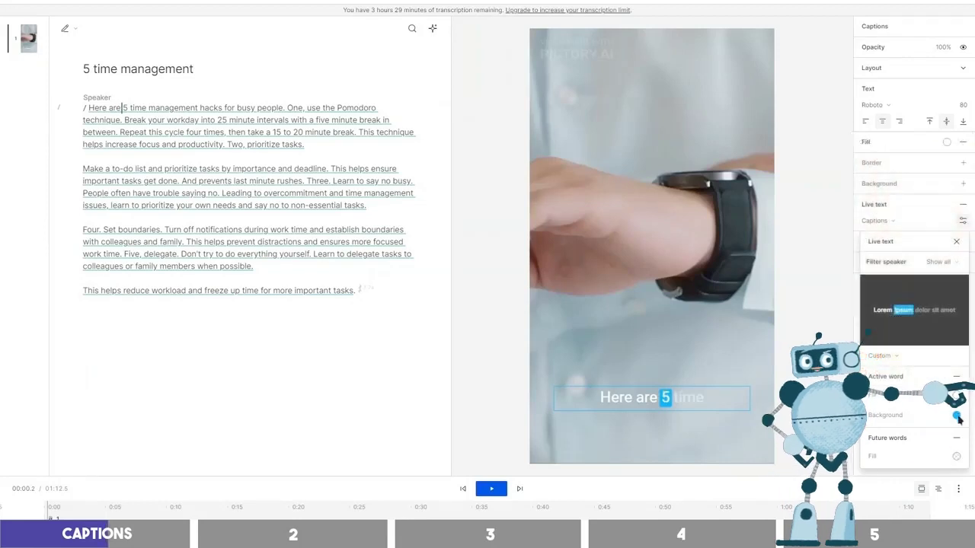
left_click(956, 415)
left_click(912, 376)
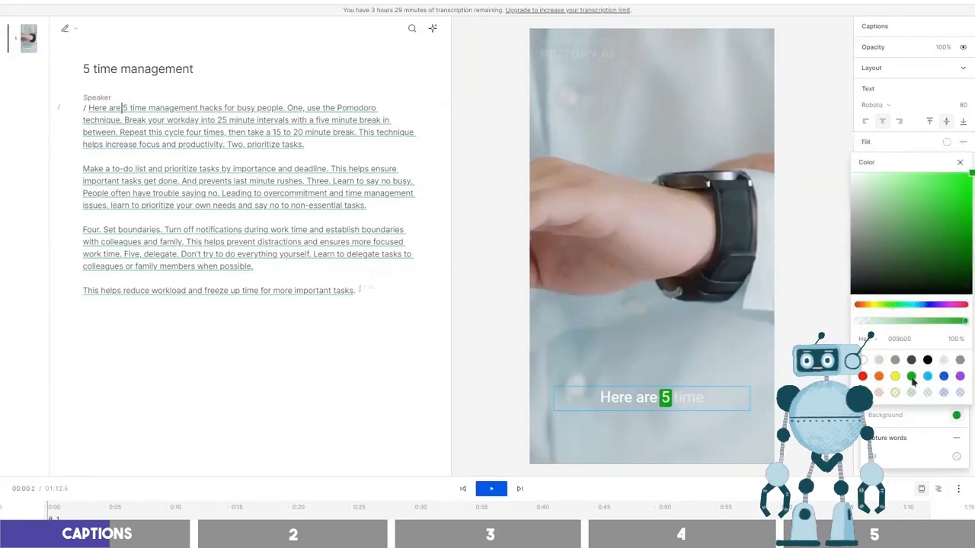
left_click(957, 418)
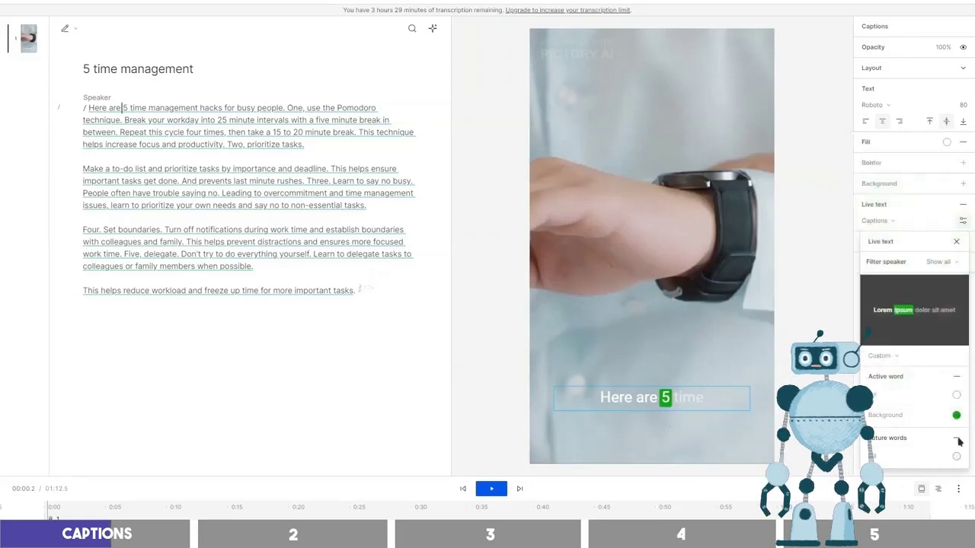
Set the fill of the captions' future words to fully opaque white ffffff and close the live text settings.
left_click(956, 457)
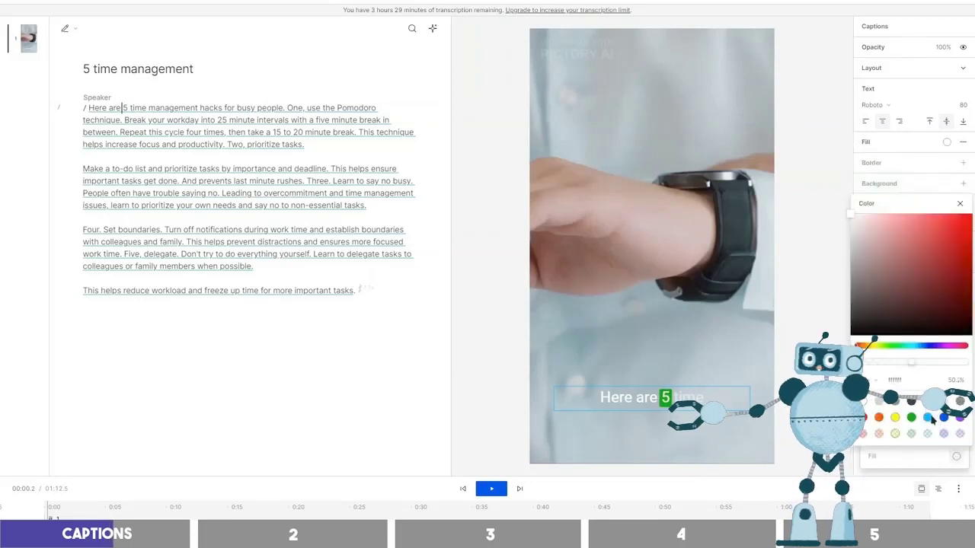
left_click(865, 404)
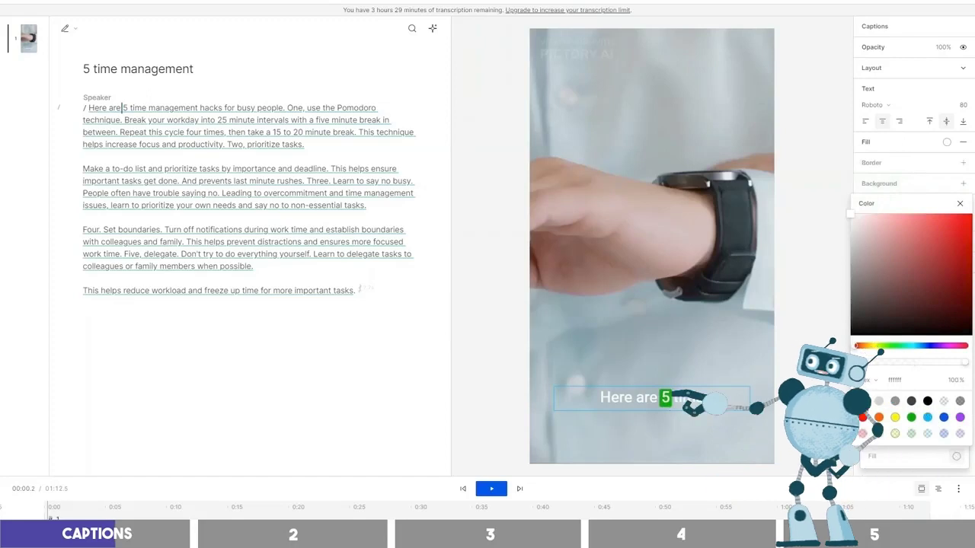
left_click(893, 460)
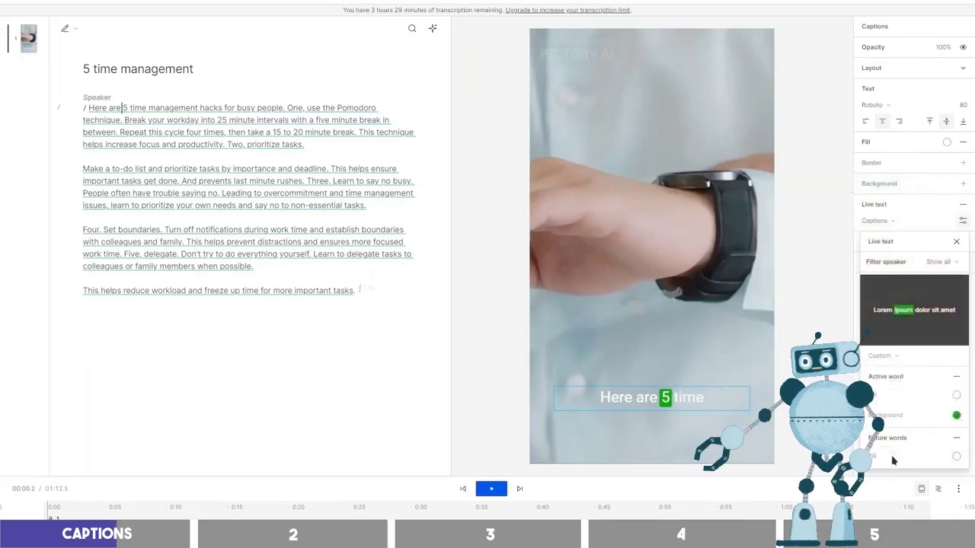
left_click(957, 242)
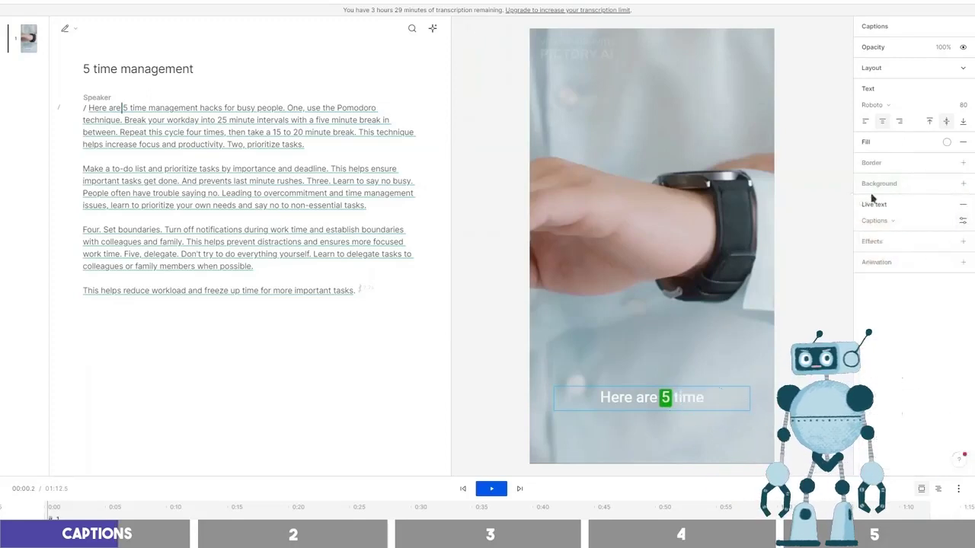
Look through the available caption fonts and the dialog for adding fonts to the drive, and close it.
left_click(883, 108)
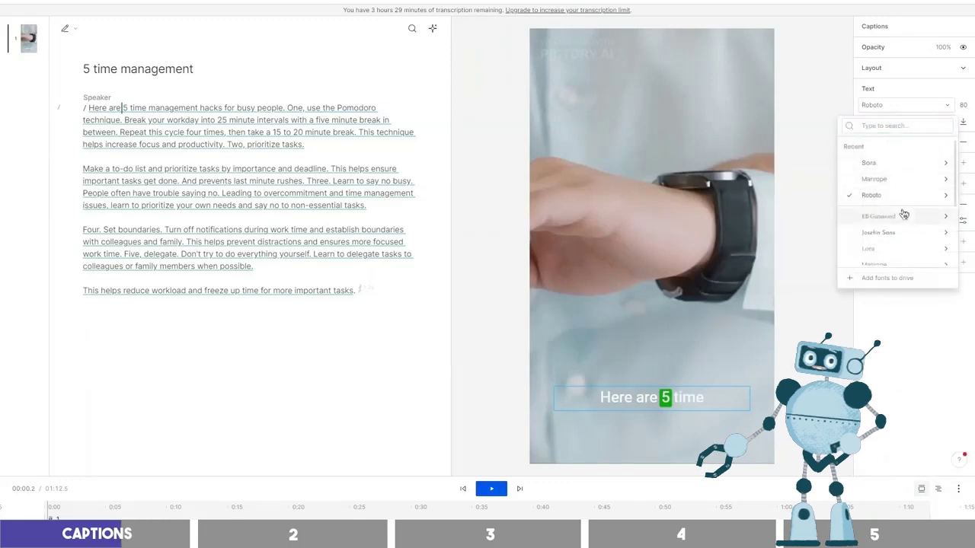
scroll(901, 211, "down", 3)
mouse_move(902, 217)
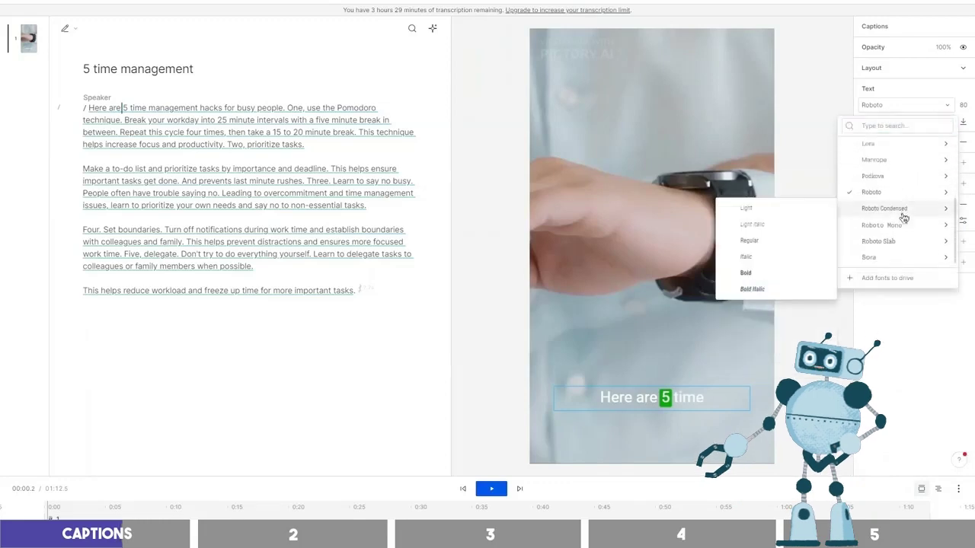
left_click(889, 278)
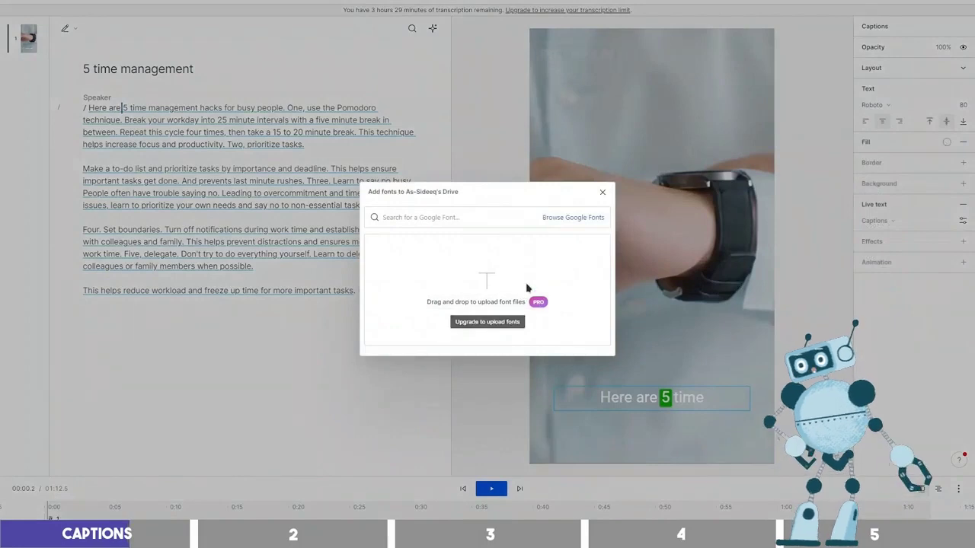
left_click(601, 192)
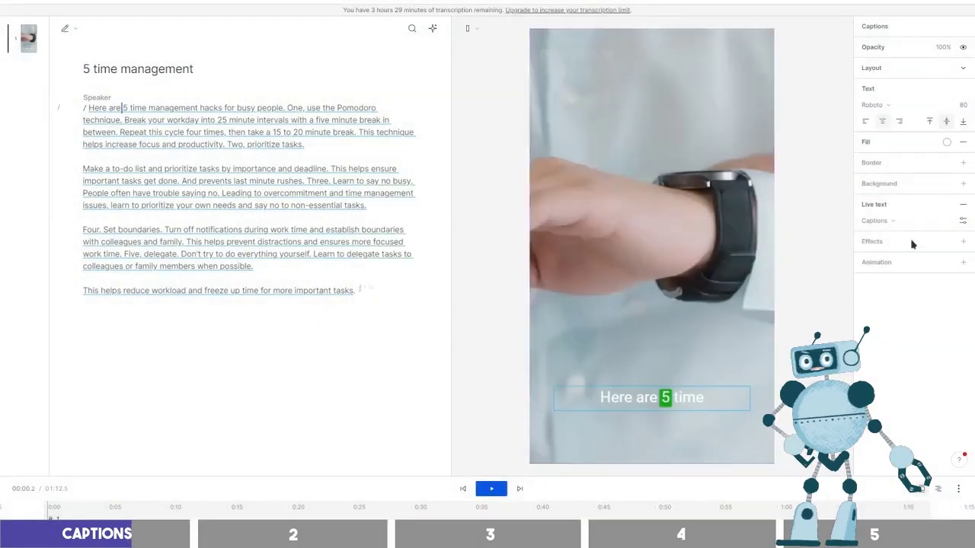
Set the caption font to Sora Extra Bold.
left_click(875, 104)
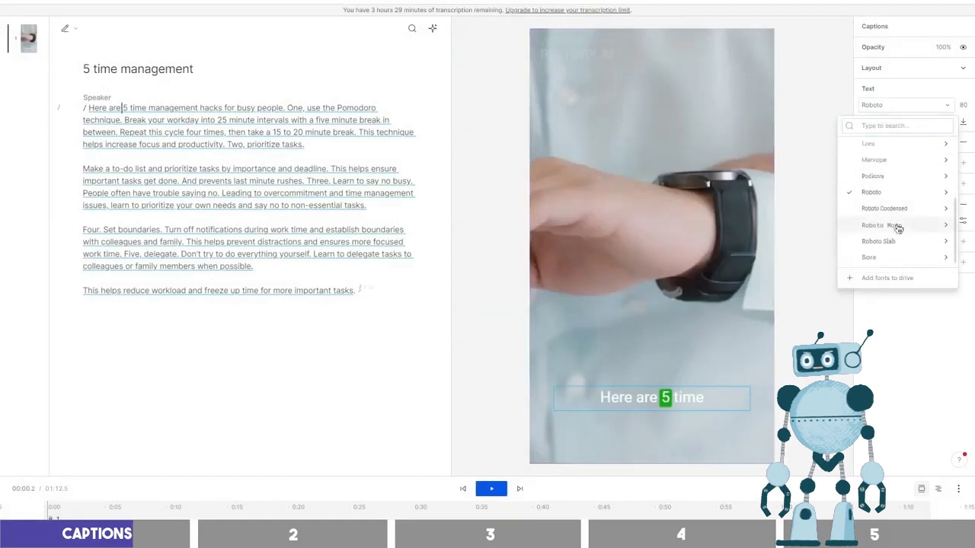
mouse_move(891, 259)
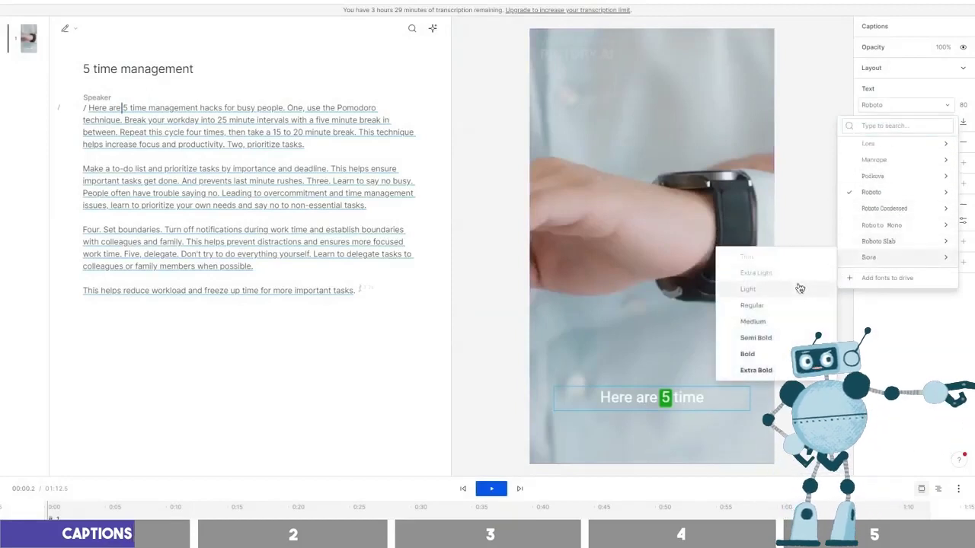
left_click(783, 372)
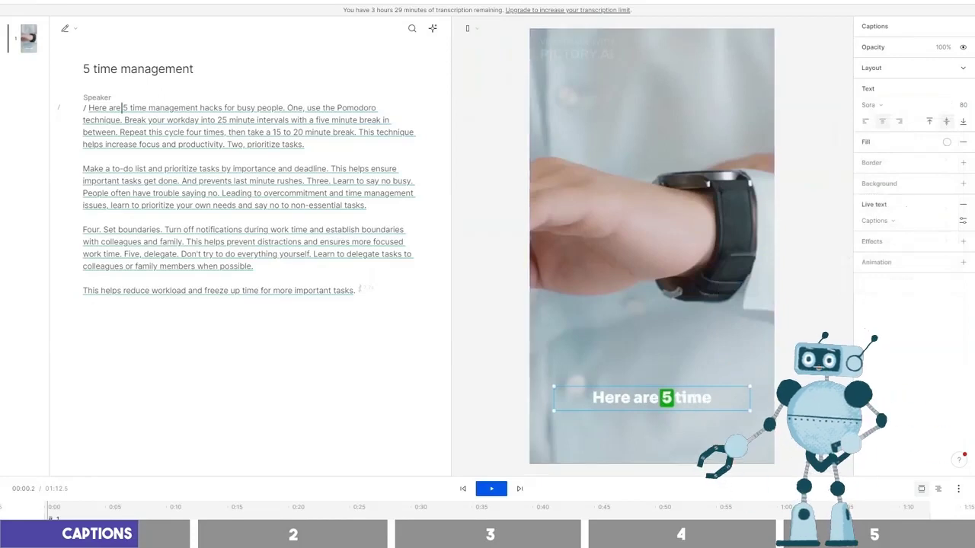
Add a border to the caption text and set its thickness to 11.
left_click(963, 164)
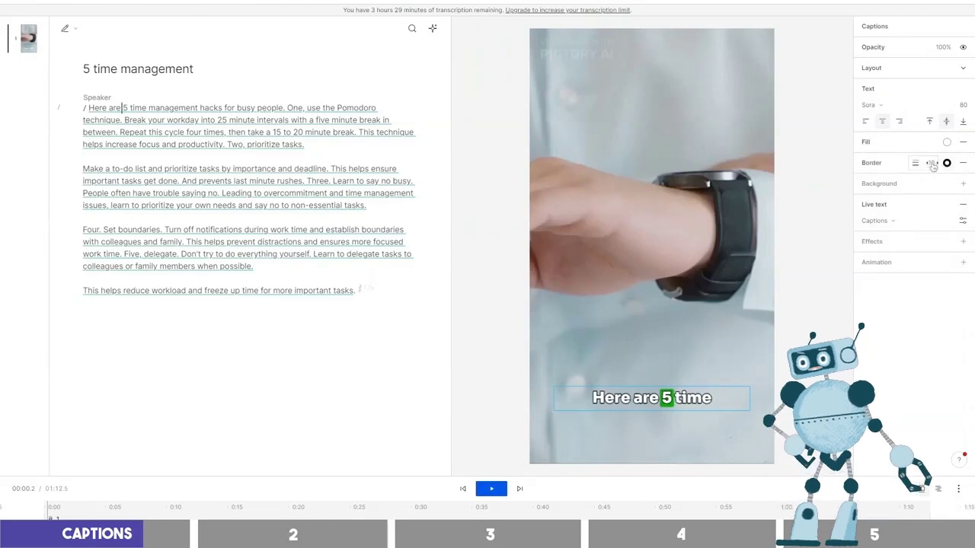
left_click(931, 163)
left_click_drag(935, 163, 931, 163)
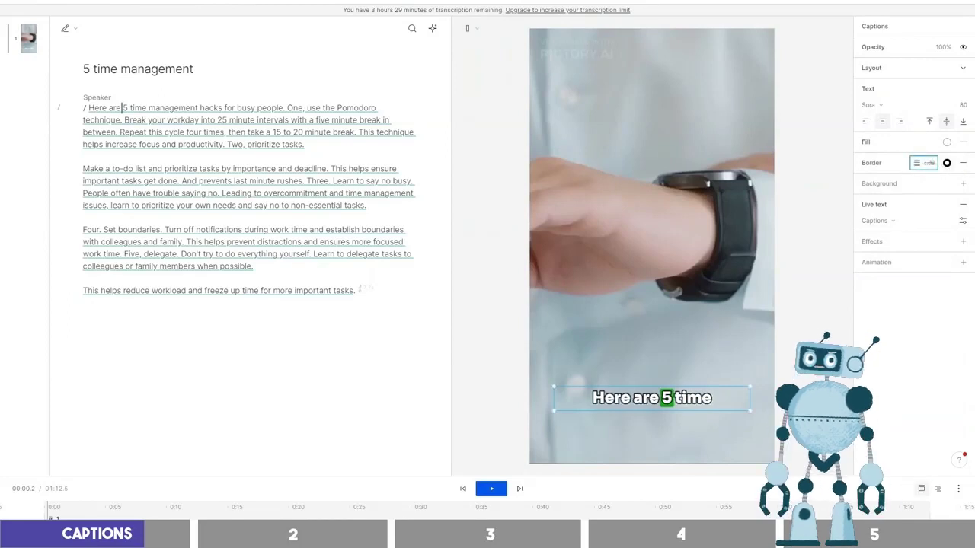
Try a background behind the captions in red b32727 and remove the background.
left_click(964, 185)
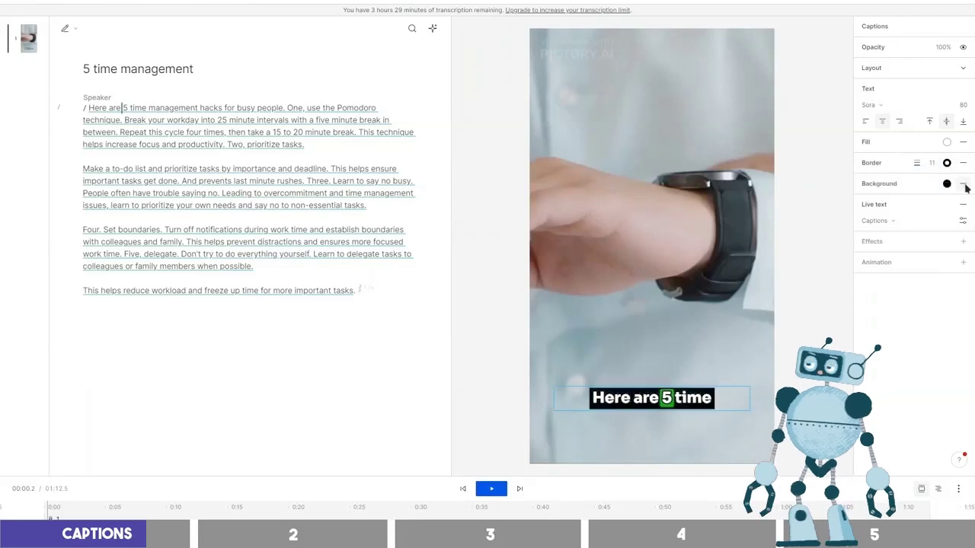
left_click(946, 183)
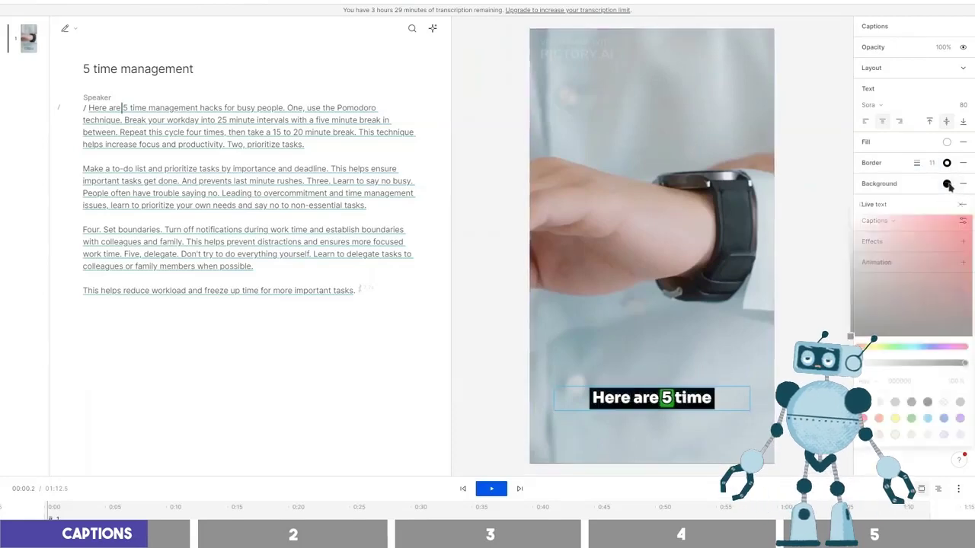
left_click(903, 263)
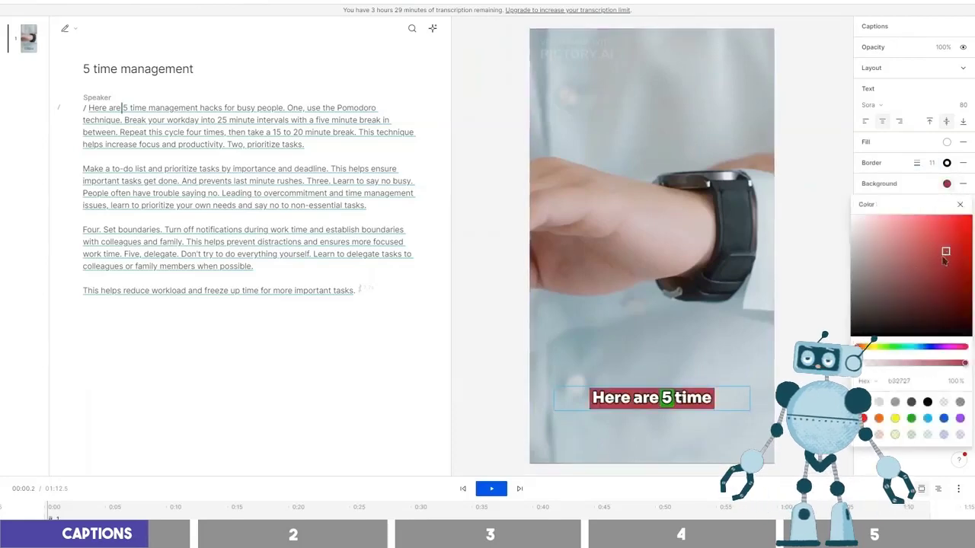
left_click(958, 204)
left_click(964, 183)
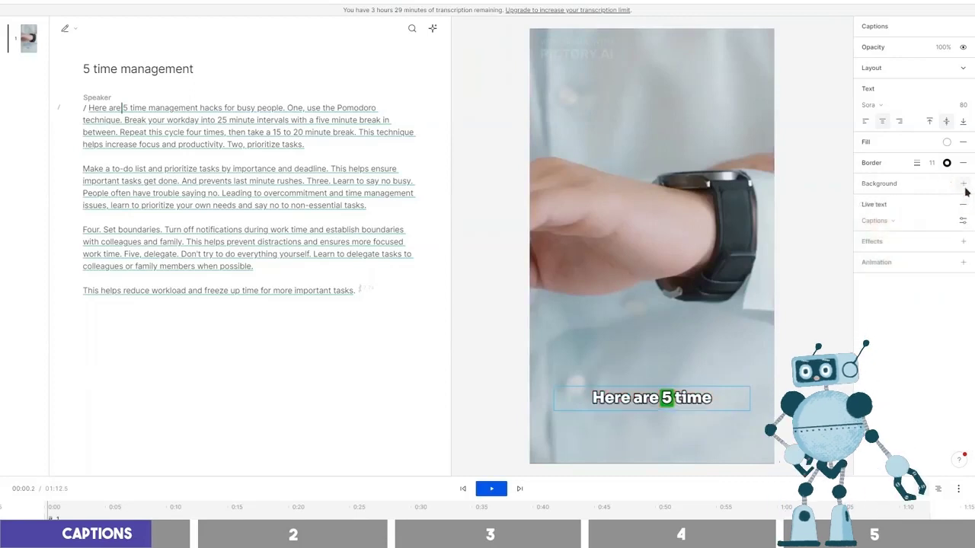
Move the captions up to the middle of the video frame and play the opening to preview them.
left_click(714, 410)
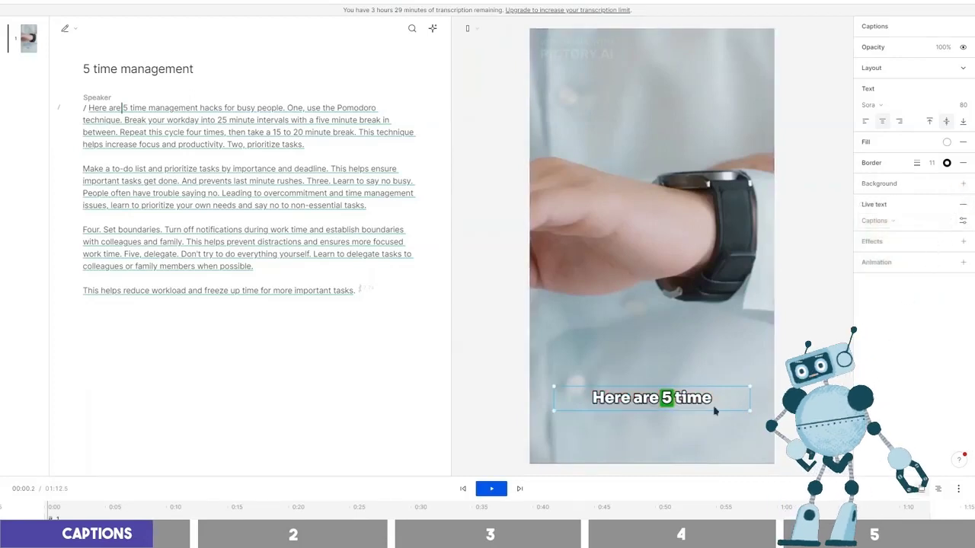
left_click_drag(705, 405, 708, 255)
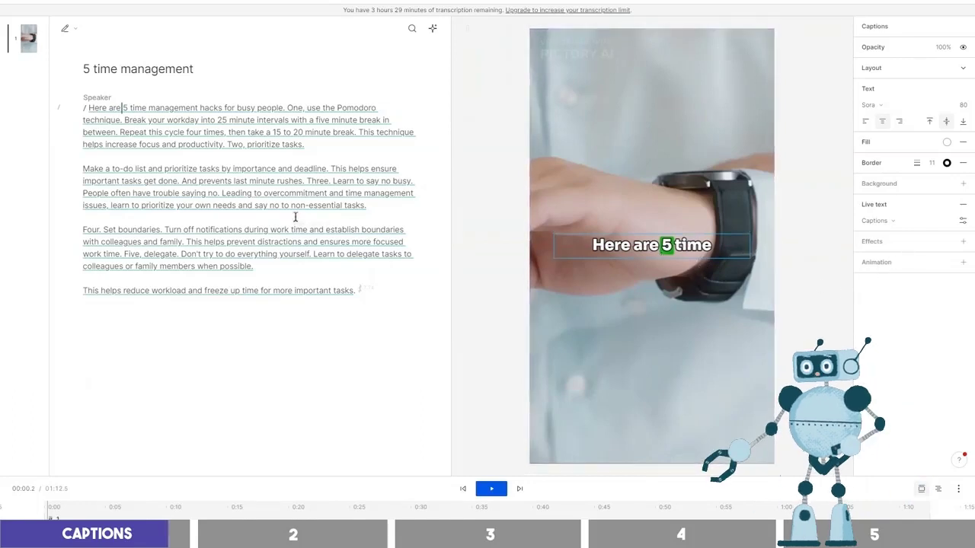
double_click(134, 108)
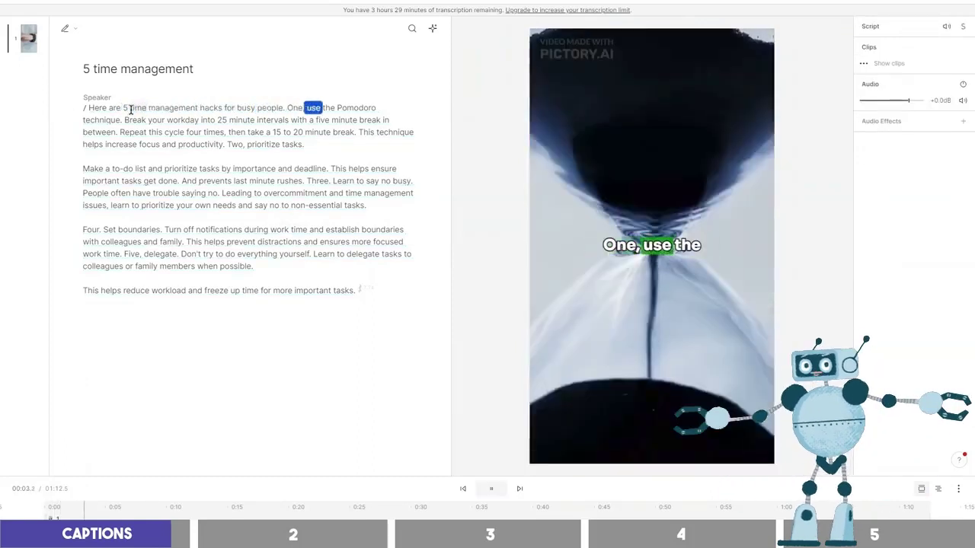
key("space")
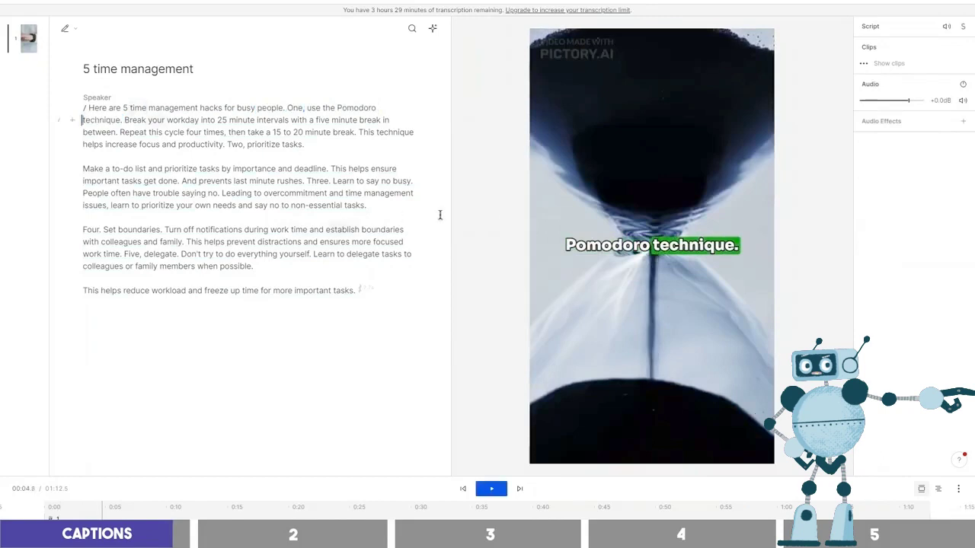
Increase the height of the caption box so that it holds two lines of text.
left_click(663, 249)
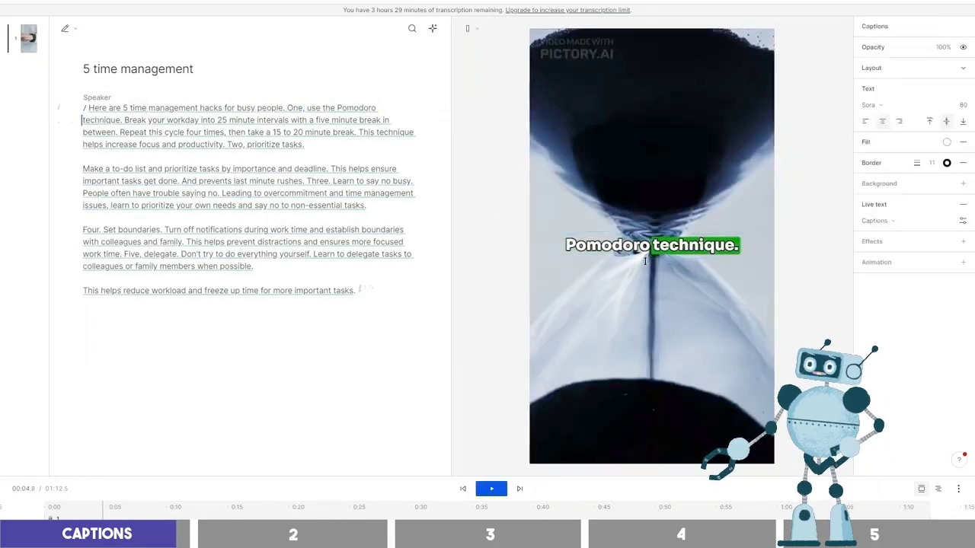
left_click_drag(644, 261, 644, 264)
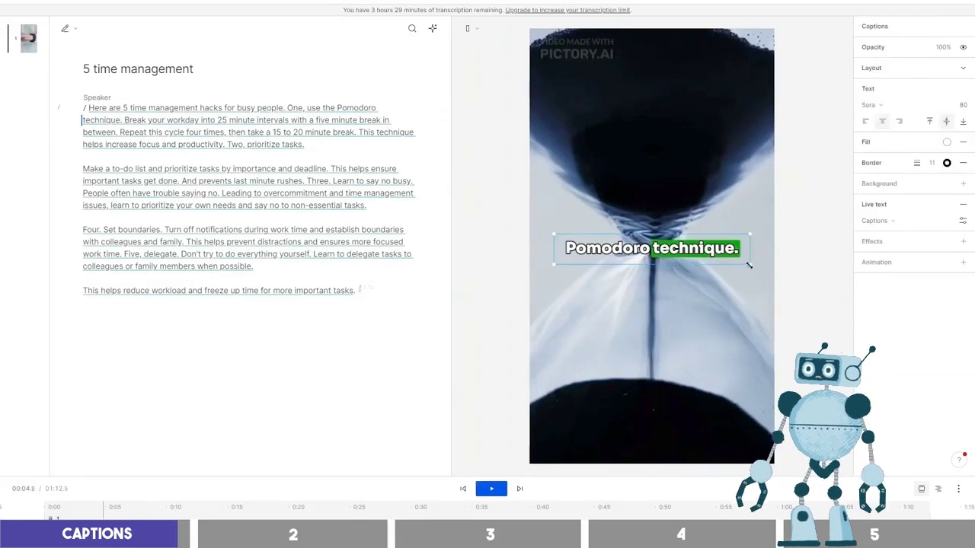
left_click_drag(749, 265, 750, 271)
Correct the word "One," before "use the Pomodoro technique" in the transcript to the numeral "1".
left_click(286, 107)
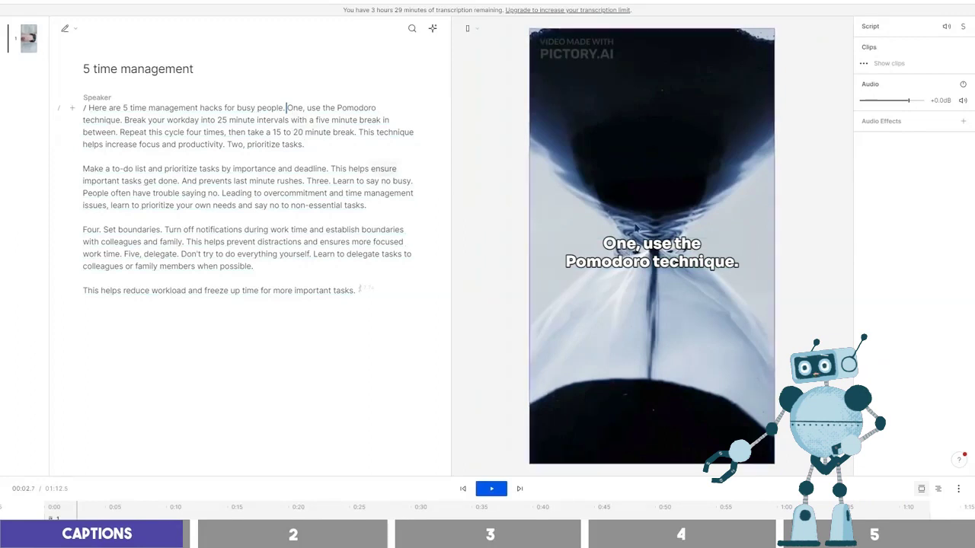
double_click(294, 107)
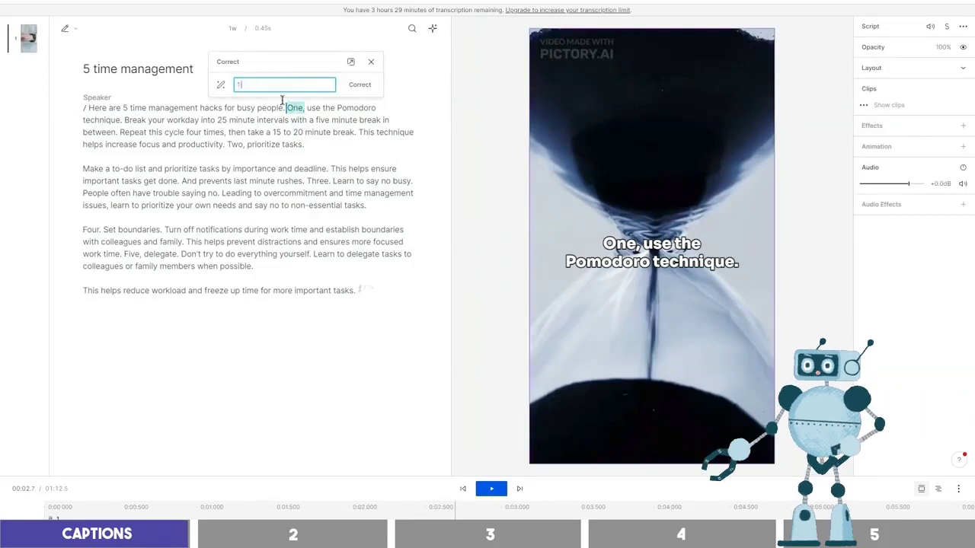
left_click(358, 86)
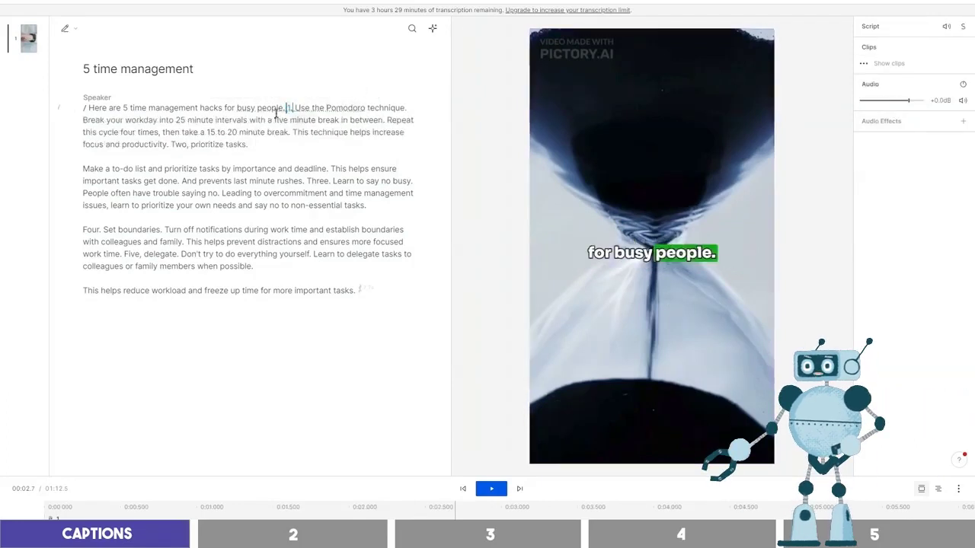
Play the video from "busy people" to preview the two-line captions and the corrected numeral.
left_click(237, 107)
key("space")
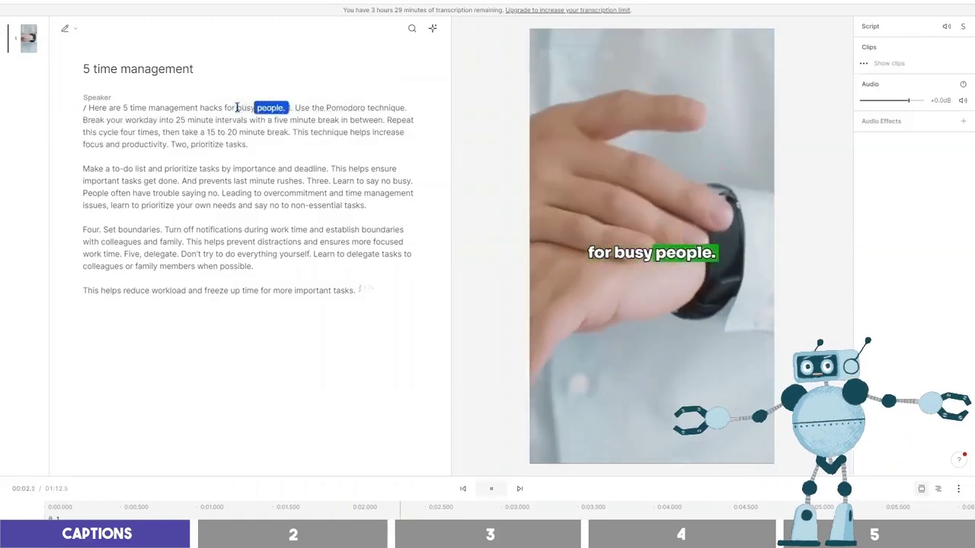
key("space")
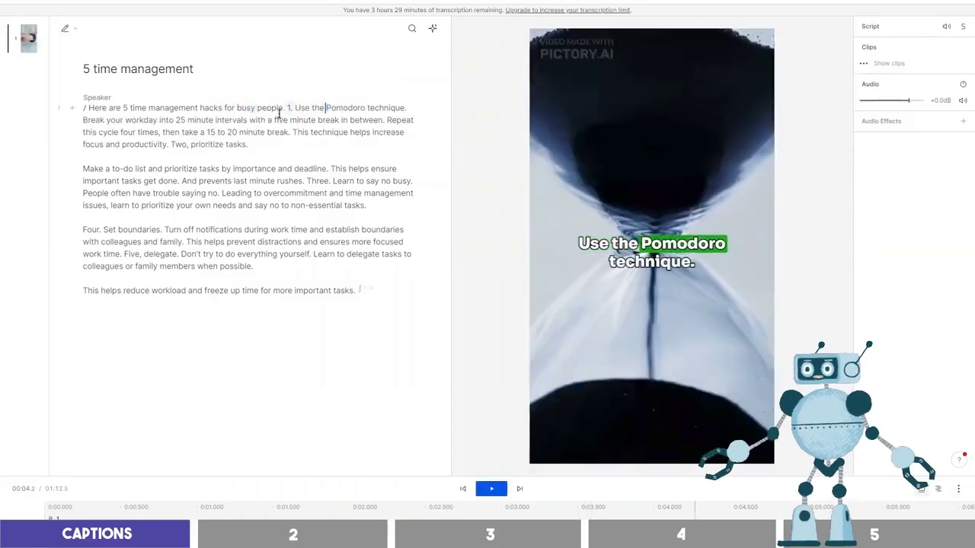
Place the transcript cursor before "hacks", switch to the Quicktools emoji page, search for "time" and copy the alarm clock emoji.
left_click(199, 108)
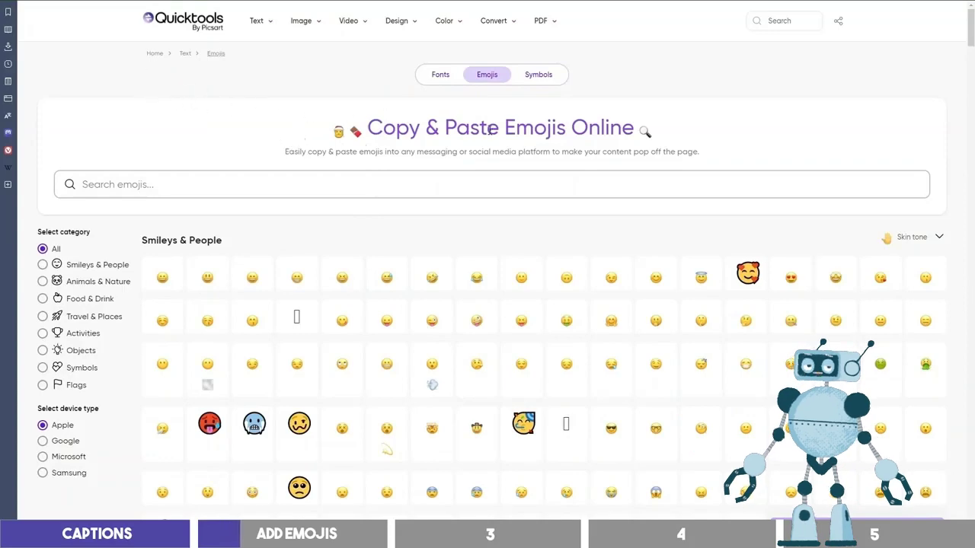
scroll(488, 149, "down", 6)
scroll(488, 150, "up", 7)
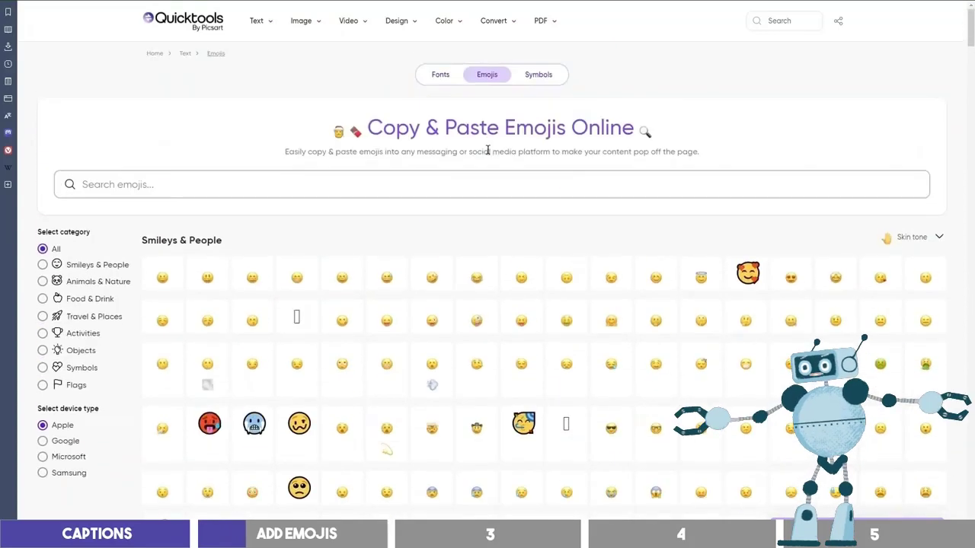
left_click(512, 188)
type("time")
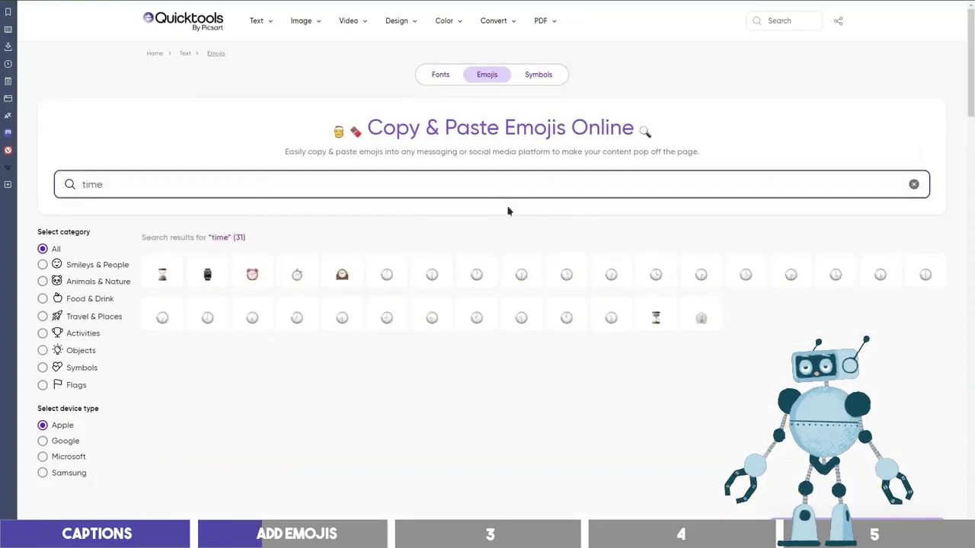
left_click(254, 279)
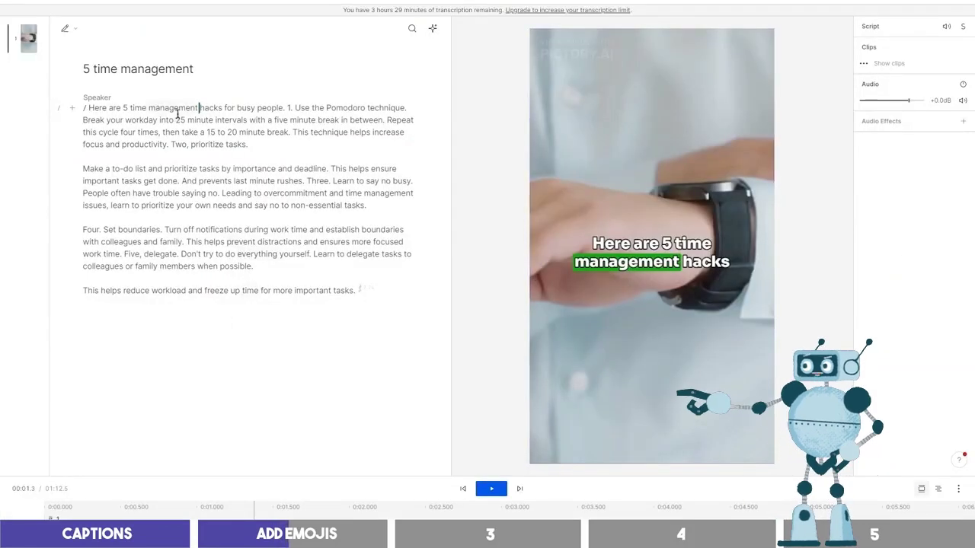
Correct the word "time" before "management" in the transcript by adding the copied alarm clock emoji after it.
double_click(138, 108)
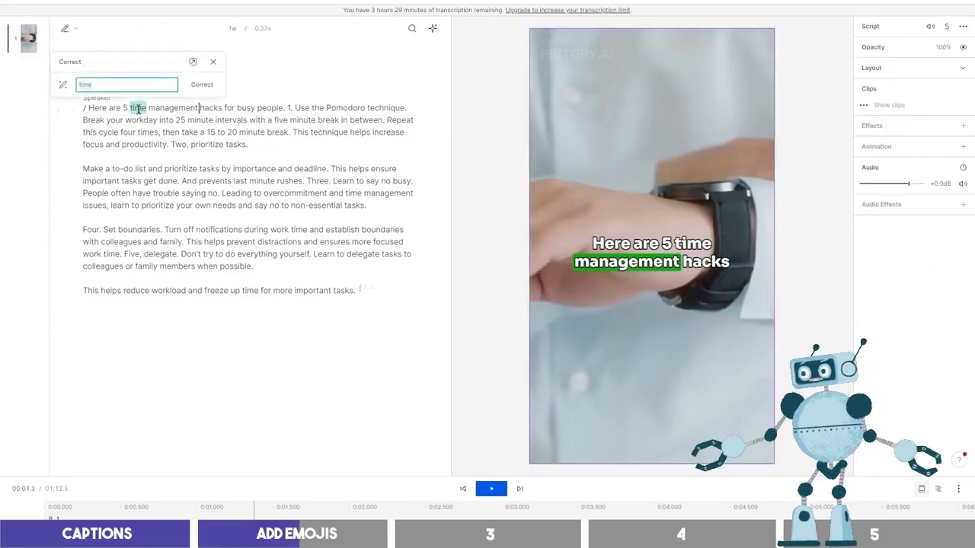
key("ctrl+v")
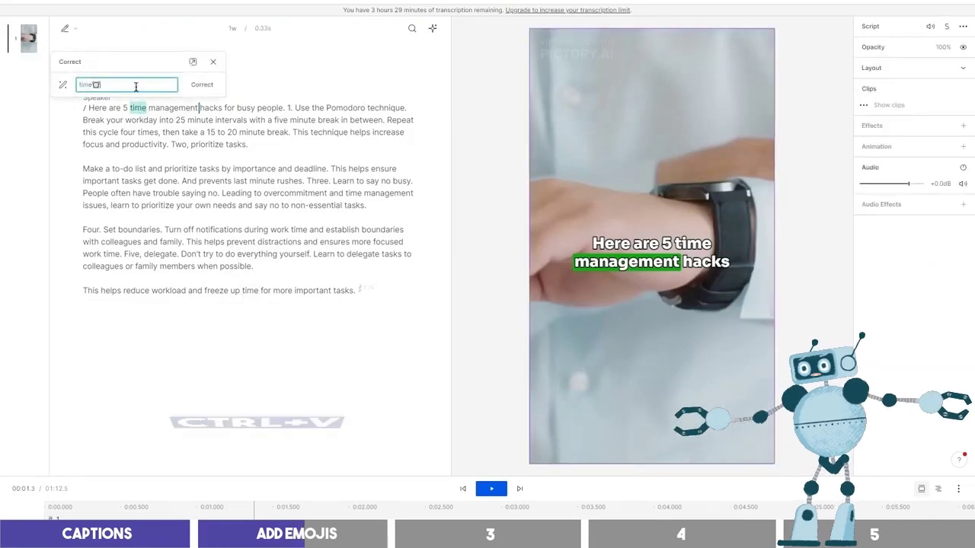
left_click(199, 85)
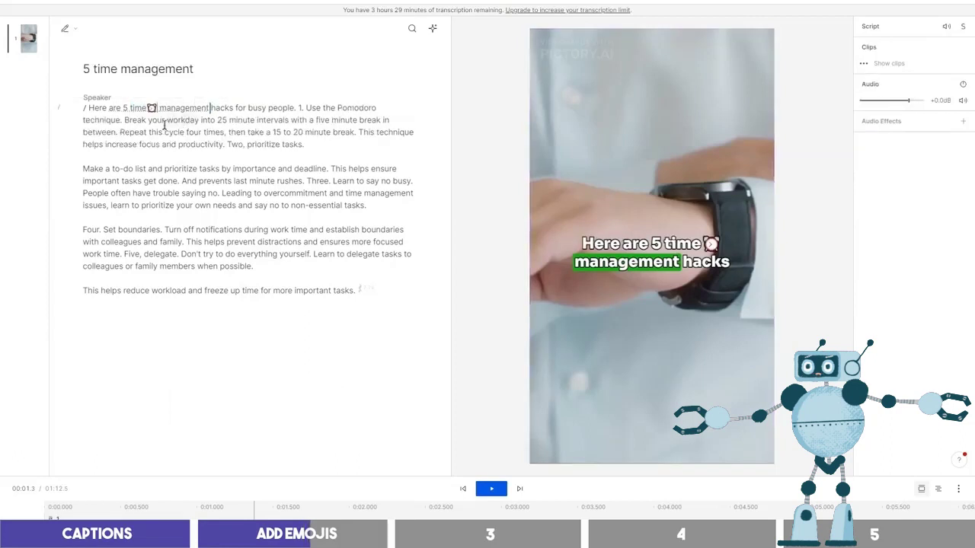
Play the video from "Here are 5 time" through "people" to preview the alarm clock emoji in the captions.
left_click(90, 109)
key("space")
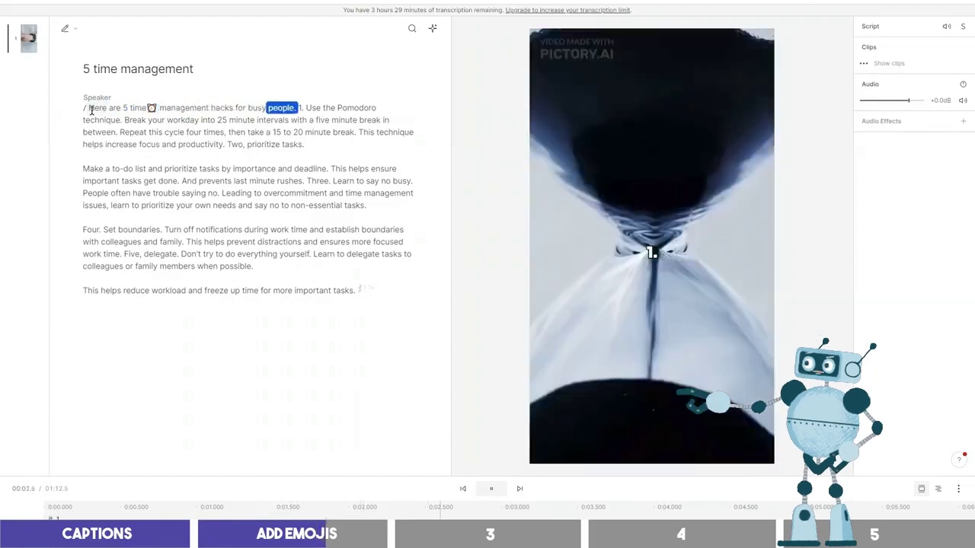
key("space")
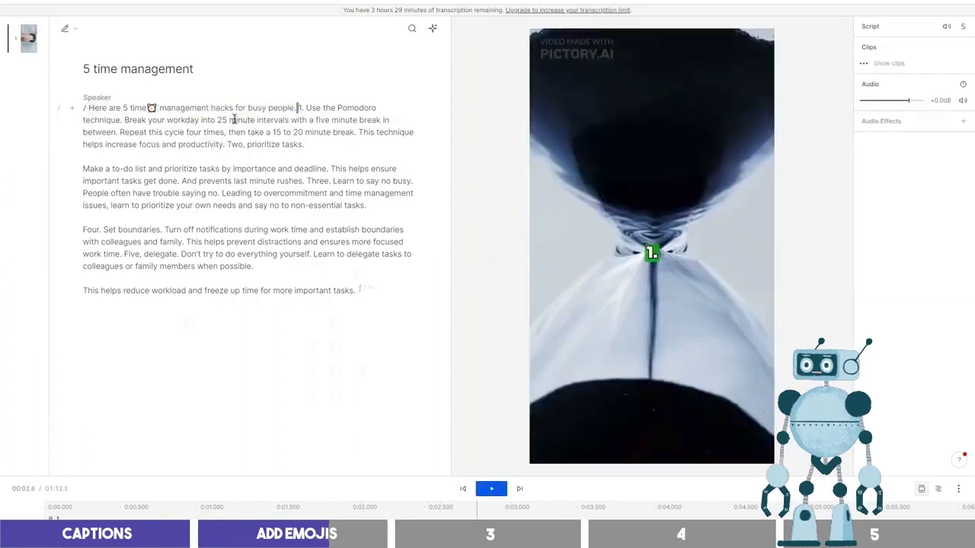
Copy the hourglass emoji from the Quicktools page and add it after "Pomodoro" in the Descript transcript as a correction.
left_click(339, 107)
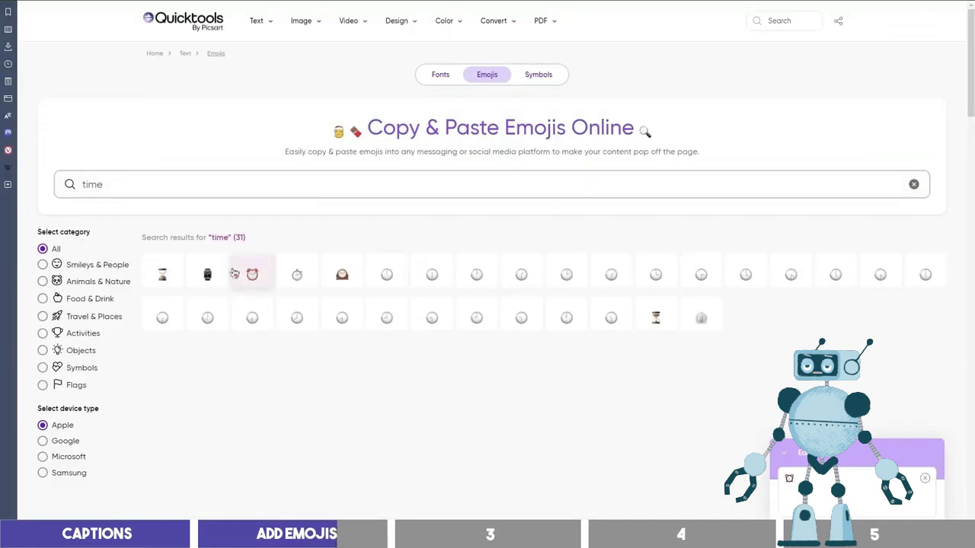
left_click(163, 274)
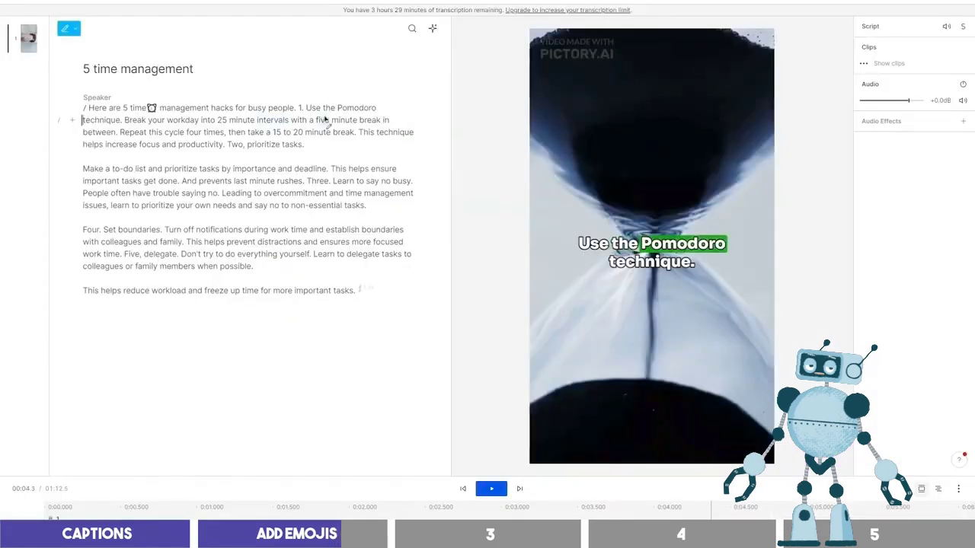
key("ctrl+v")
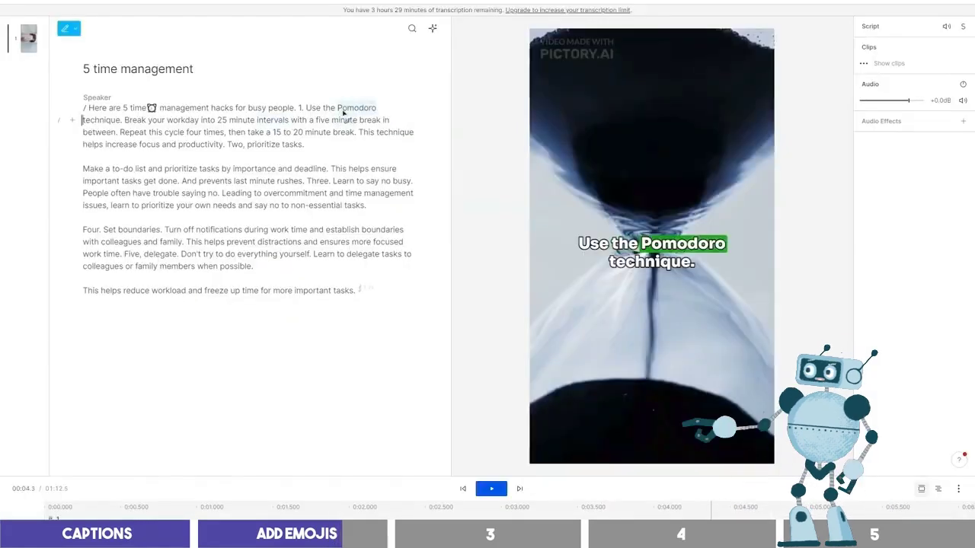
key("Return")
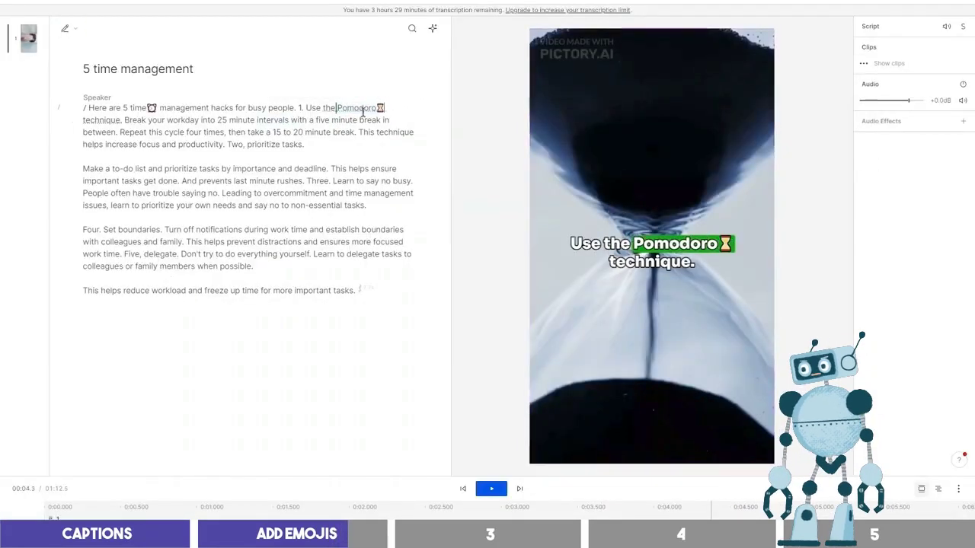
Play the video from the end of "busy people" to preview the hourglass emoji in the Pomodoro caption.
left_click(290, 110)
key("space")
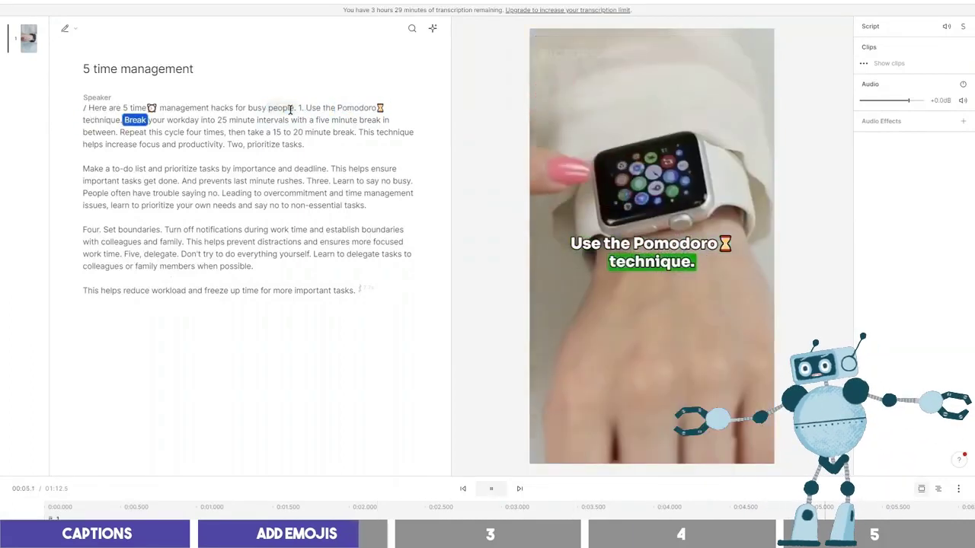
key("space")
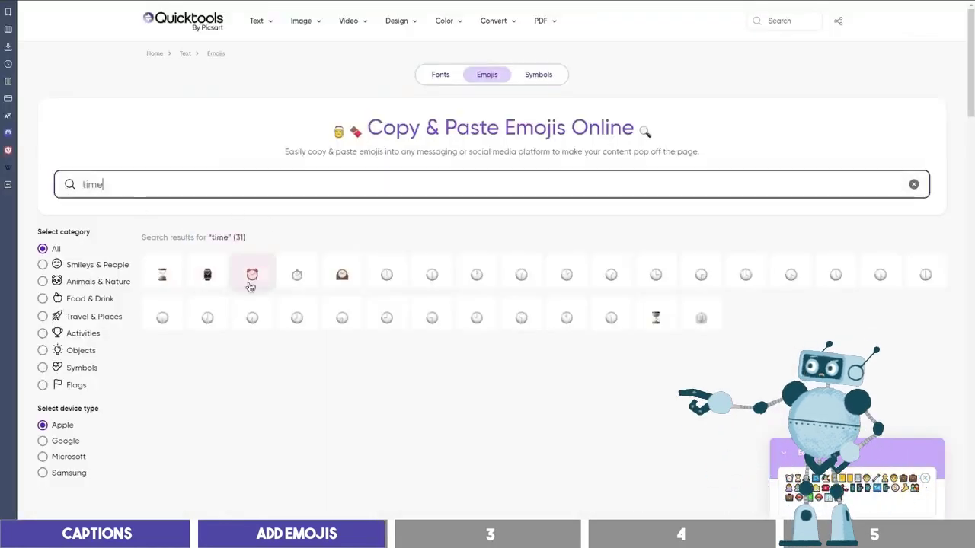
Copy the alarm clock emoji from Quicktools and add it after "time" in "freeze up time" in the Descript transcript's last sentence.
left_click(252, 276)
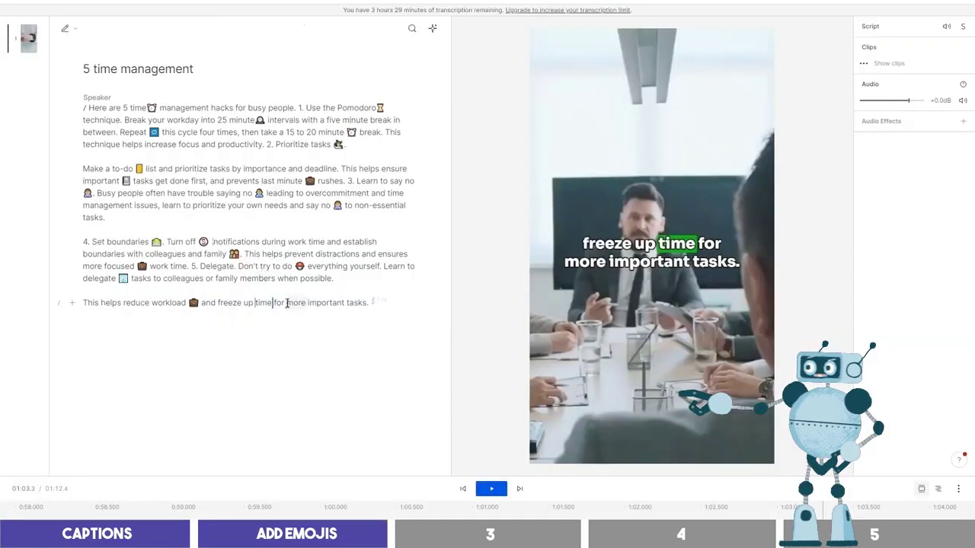
key("ctrl+v")
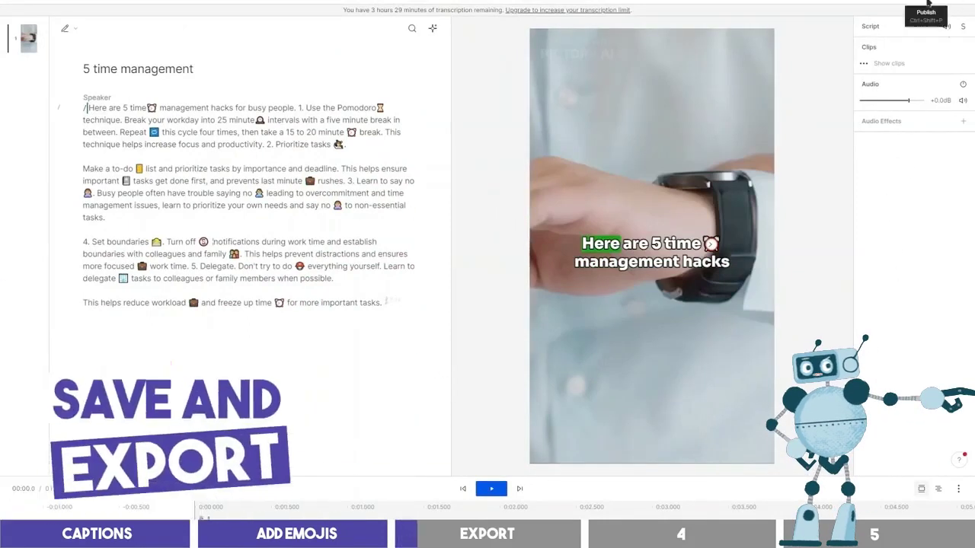
Export the current composition as a 720p video at medium quality, and close the export settings.
left_click(927, 5)
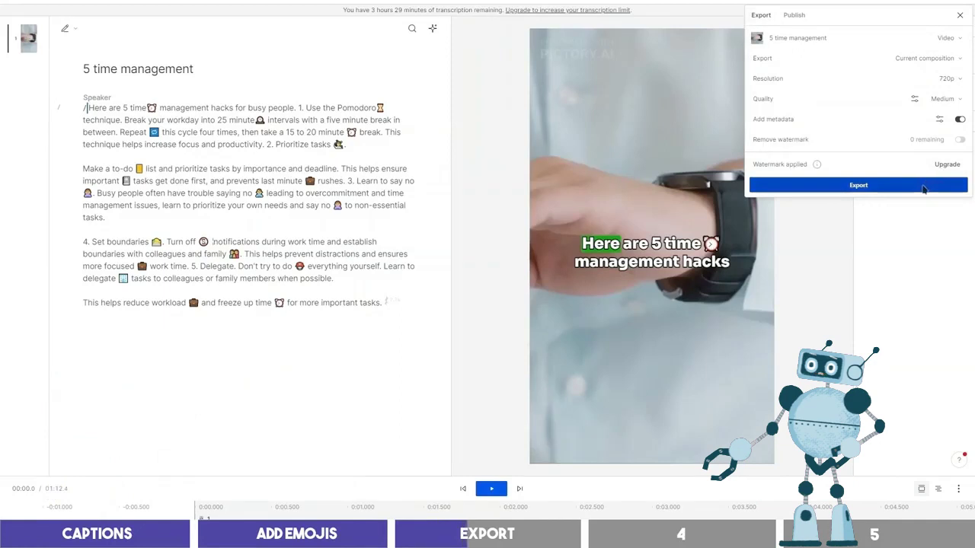
left_click(923, 189)
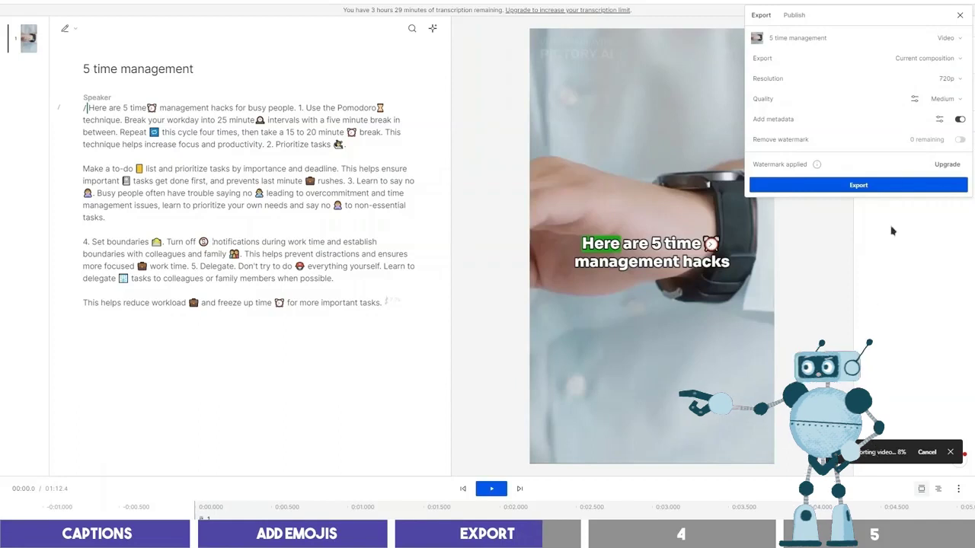
left_click(961, 16)
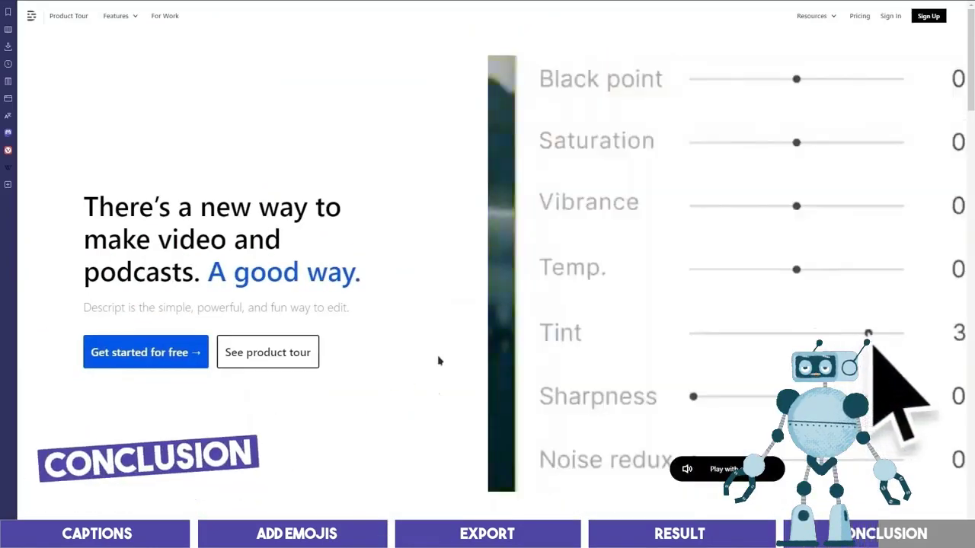
scroll(439, 360, "down", 3)
scroll(439, 361, "down", 15)
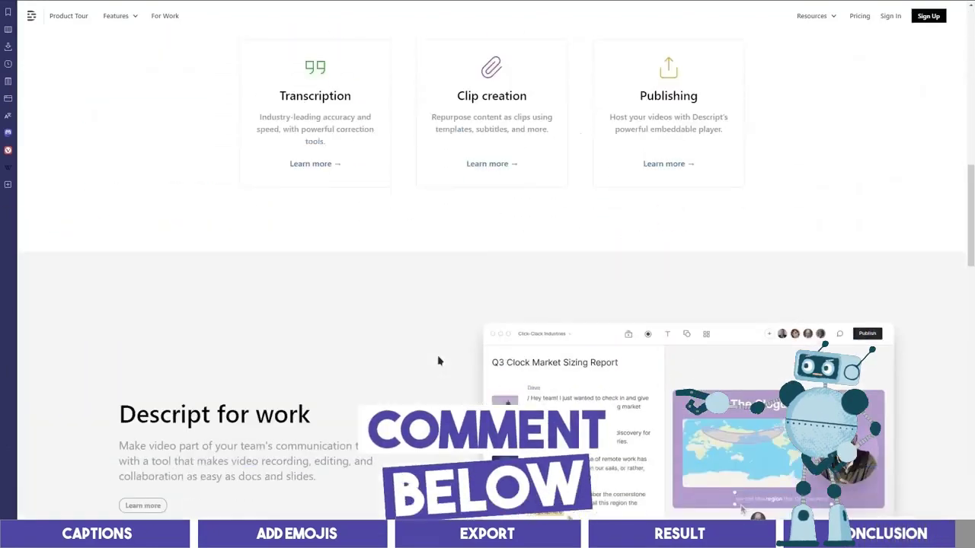